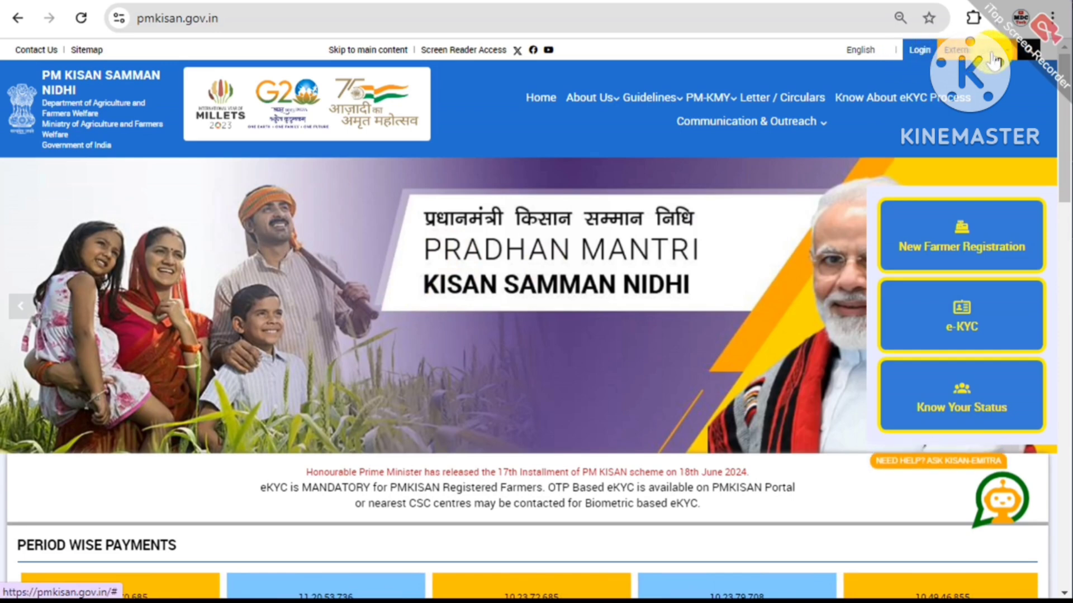
click(993, 54)
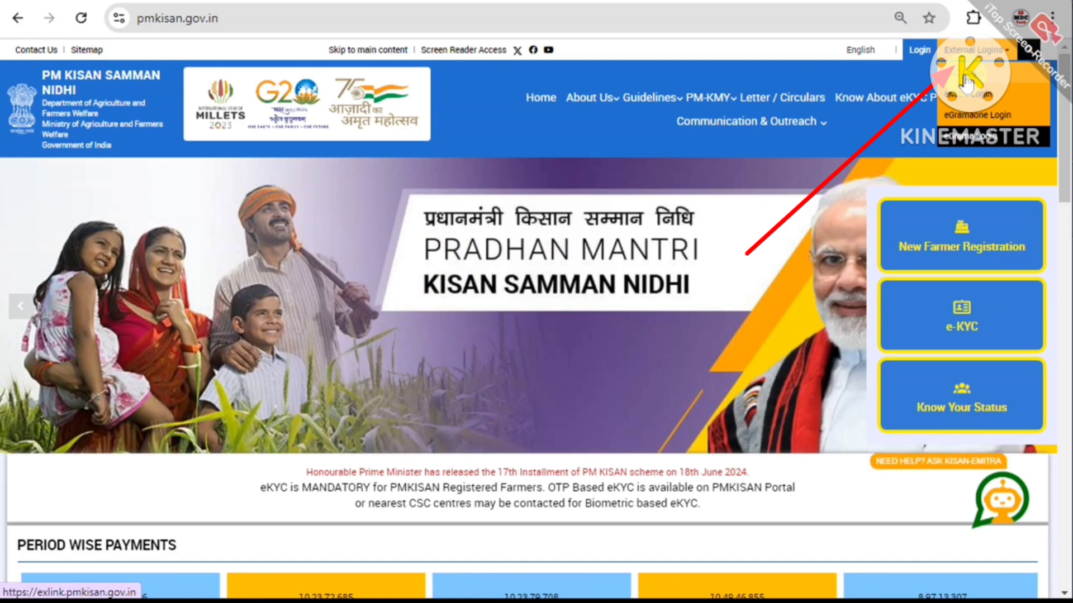
scroll(660, 288, down, 1)
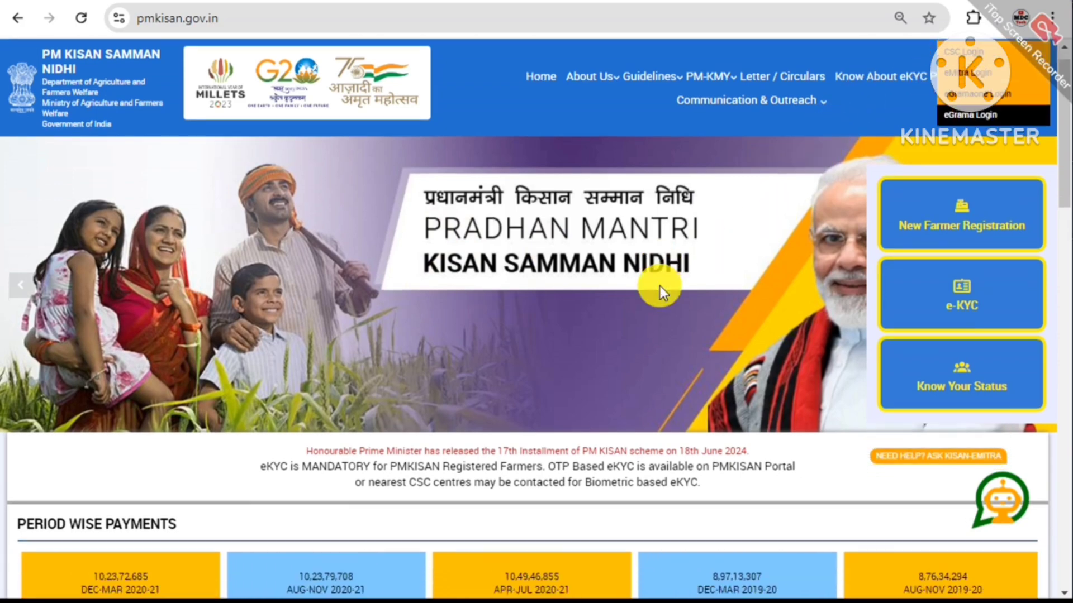
scroll(659, 286, down, 7)
scroll(646, 286, up, 2)
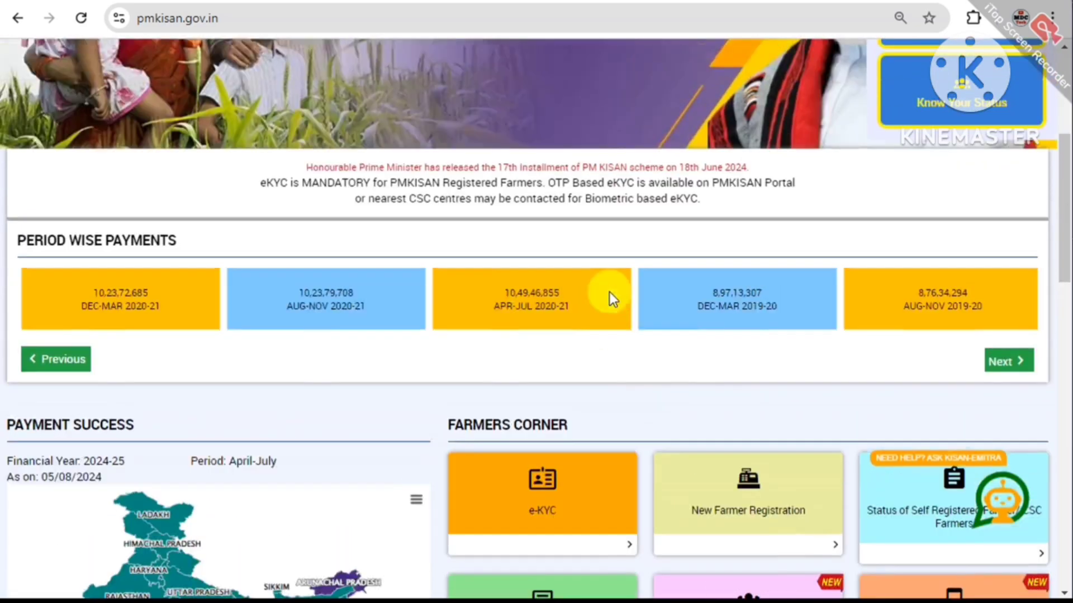
scroll(609, 292, up, 5)
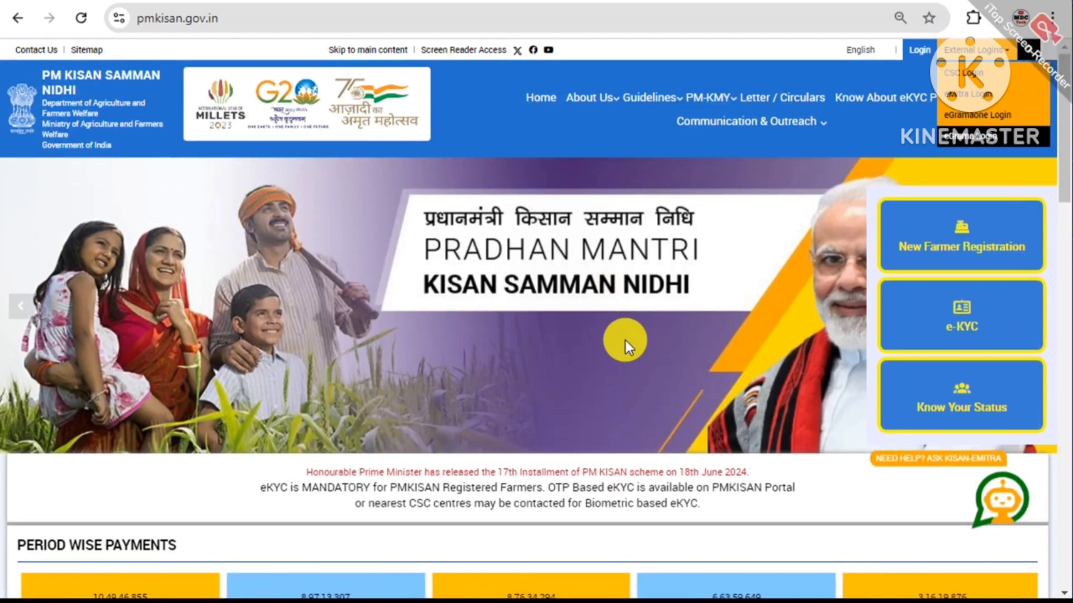
scroll(625, 340, down, 2)
scroll(577, 296, down, 3)
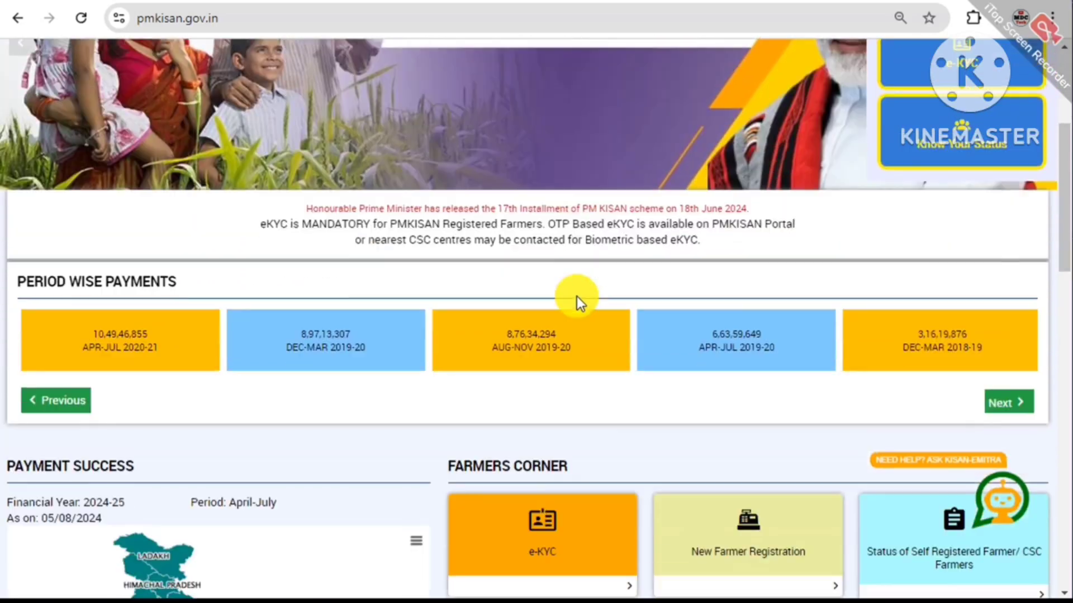
scroll(555, 299, up, 5)
scroll(554, 342, down, 6)
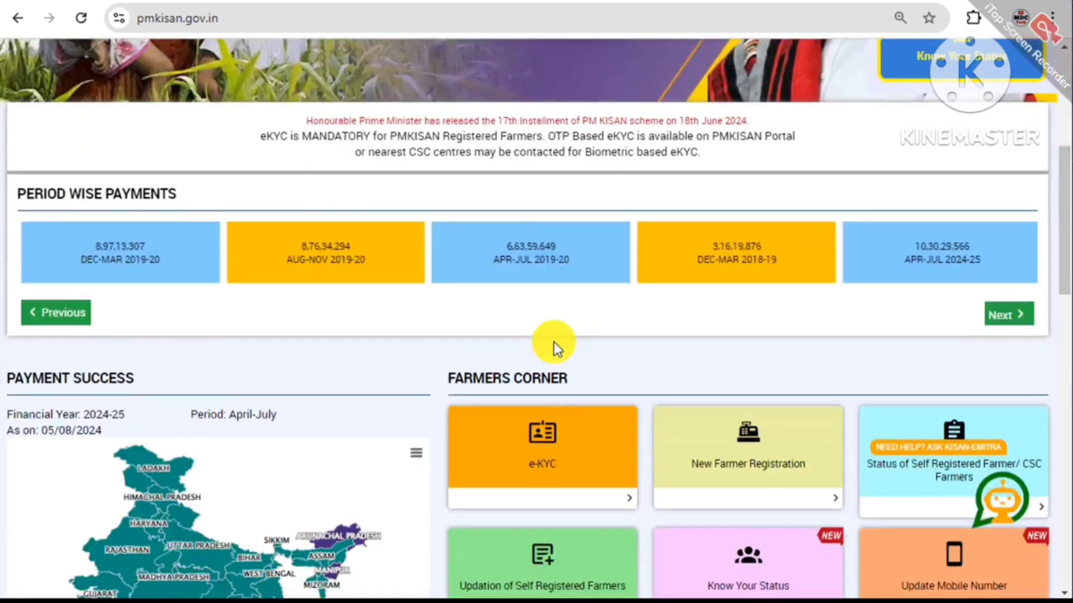
scroll(550, 347, down, 2)
scroll(565, 329, down, 2)
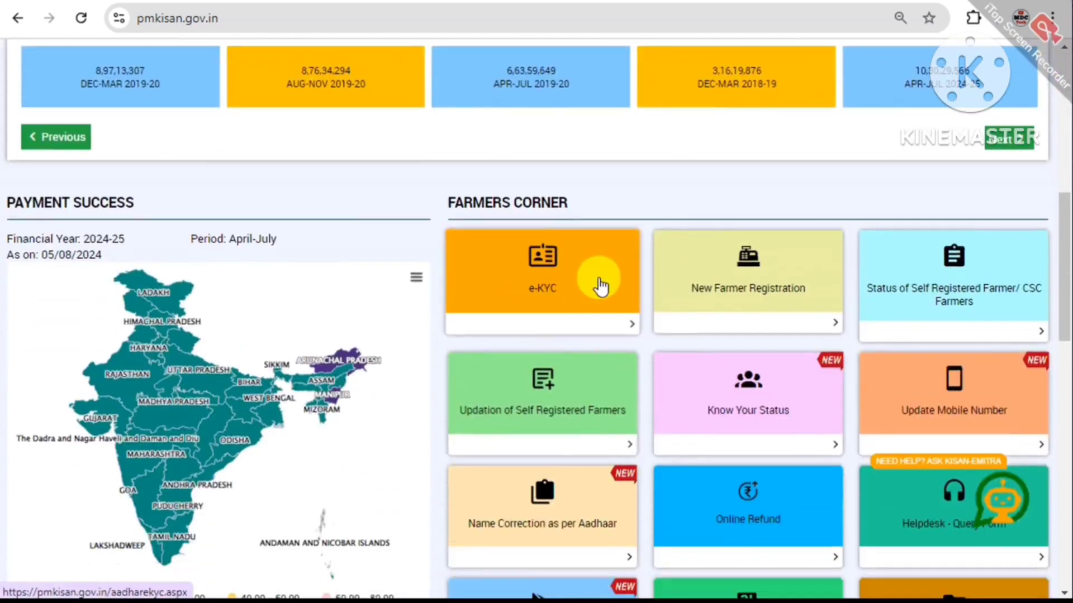
scroll(598, 329, down, 2)
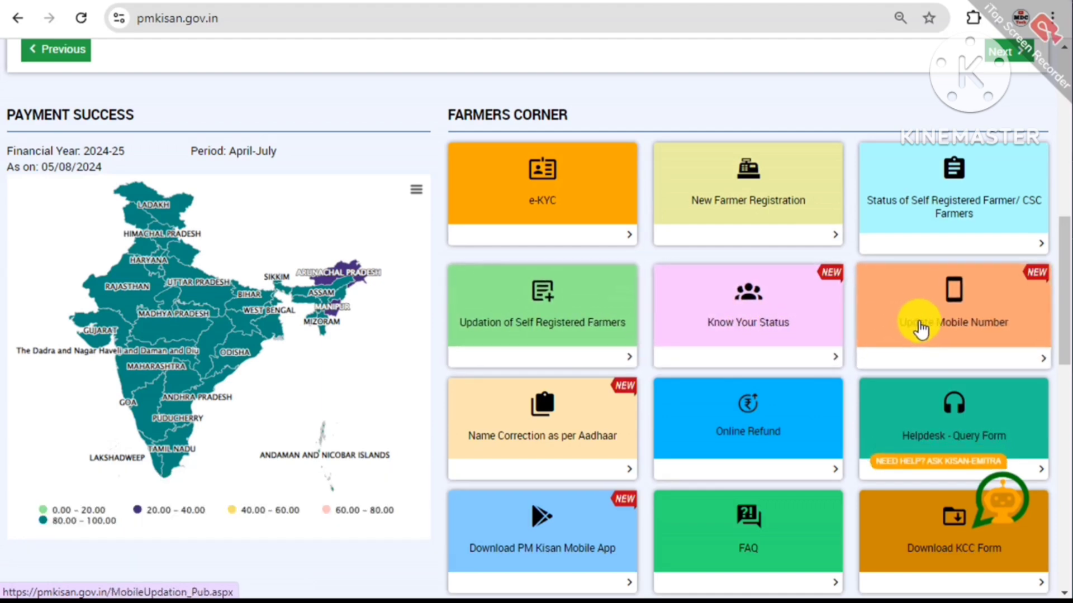
scroll(715, 386, up, 3)
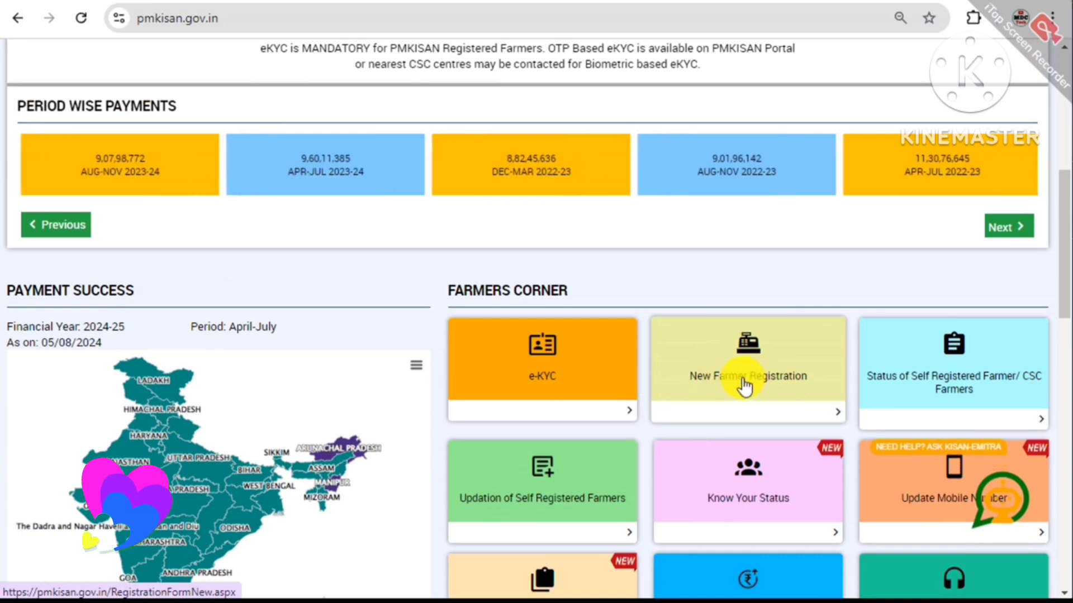
Step: Open the New Farmer Registration Form from Farmers Corner, with Rural Farmer Registration selected
click(774, 383)
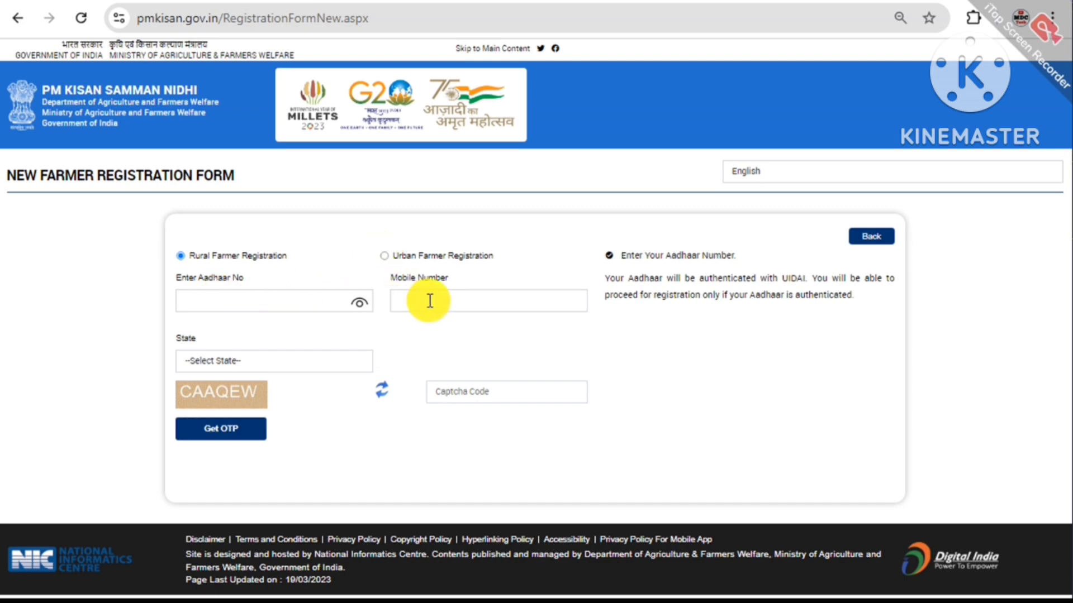
Step: Choose WEST BENGAL as the state and request an OTP for the entered Aadhaar
click(267, 361)
scroll(275, 234, down, 5)
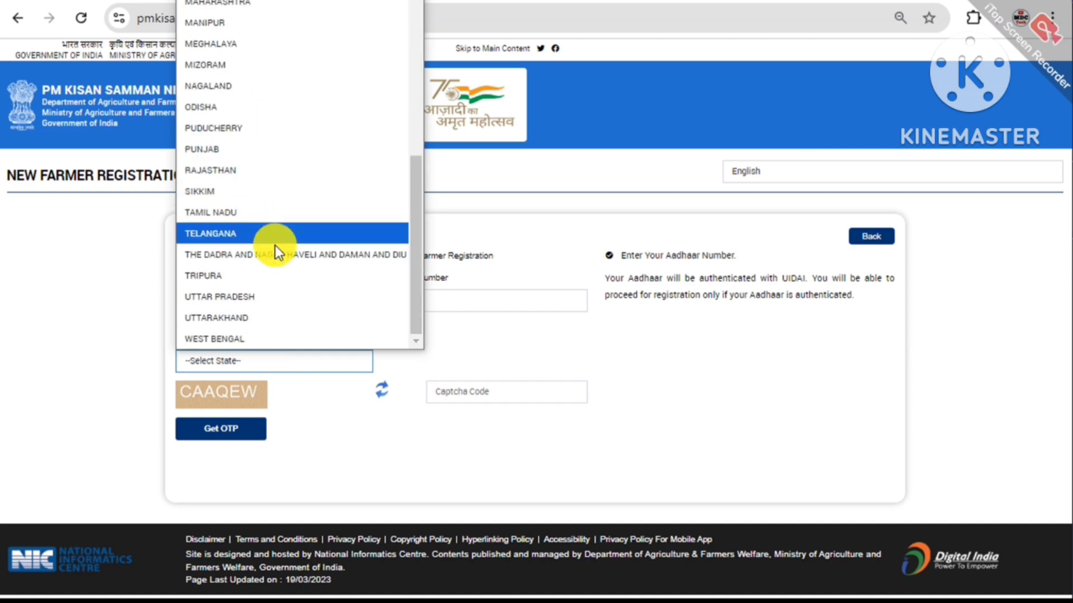
click(270, 337)
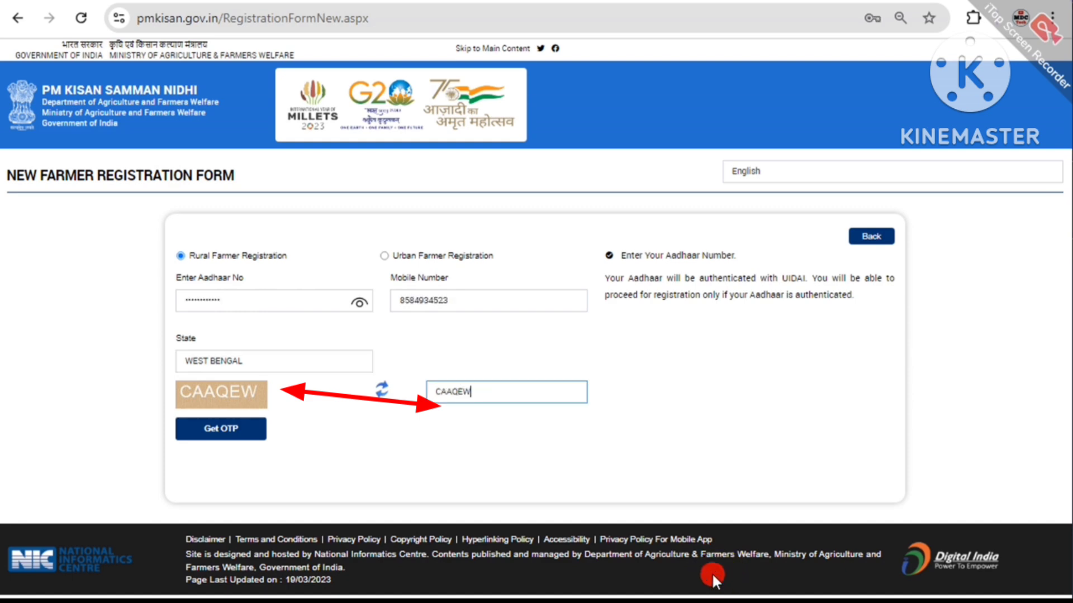
click(221, 432)
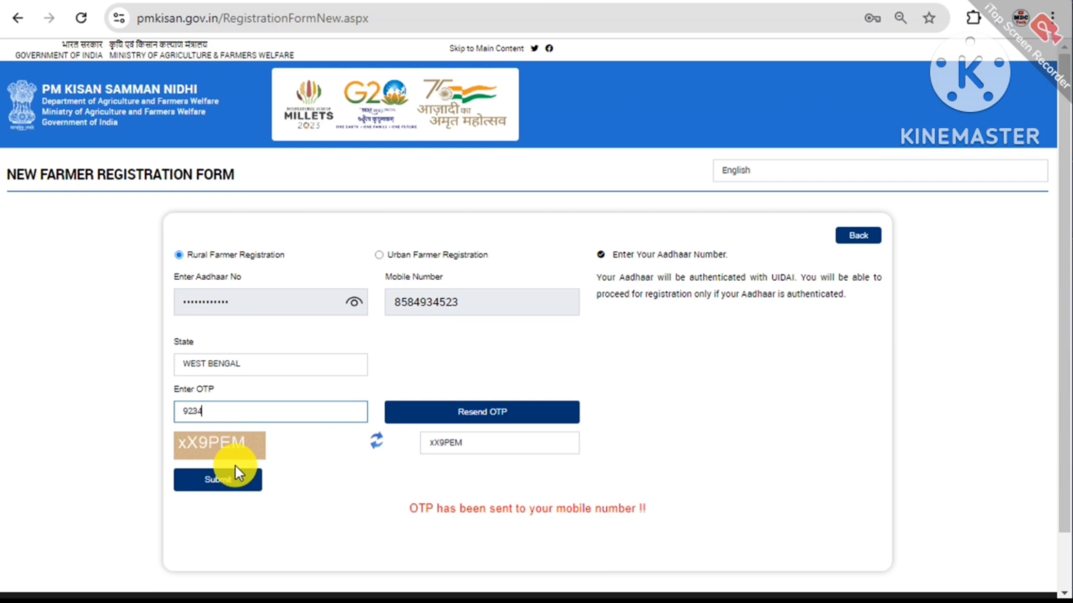
Step: Submit the mobile OTP and captcha, then enter the new captcha and Aadhaar OTP to verify
click(207, 479)
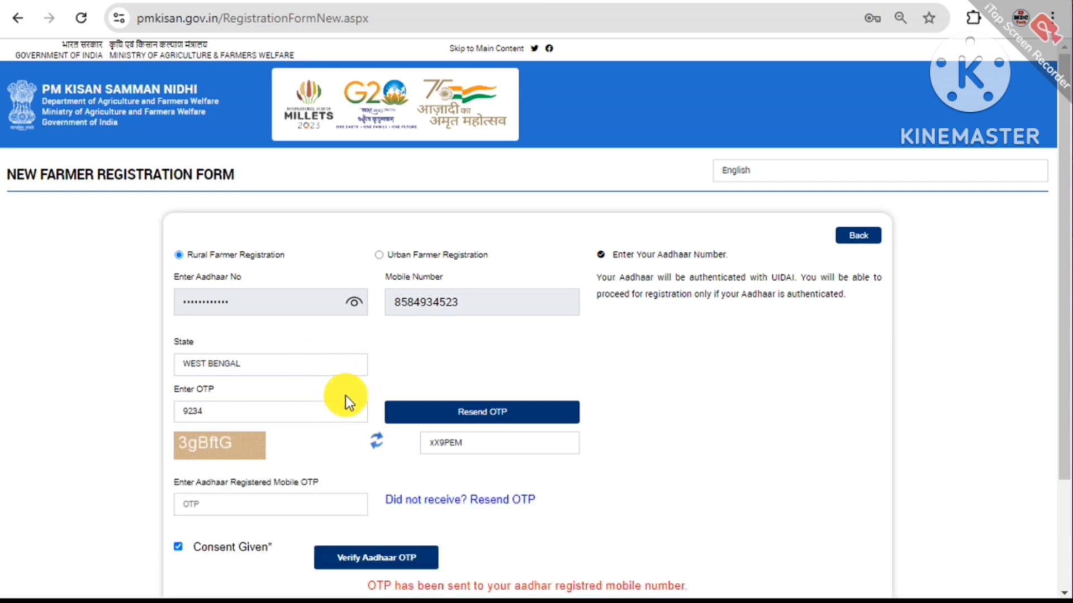
scroll(274, 466, down, 2)
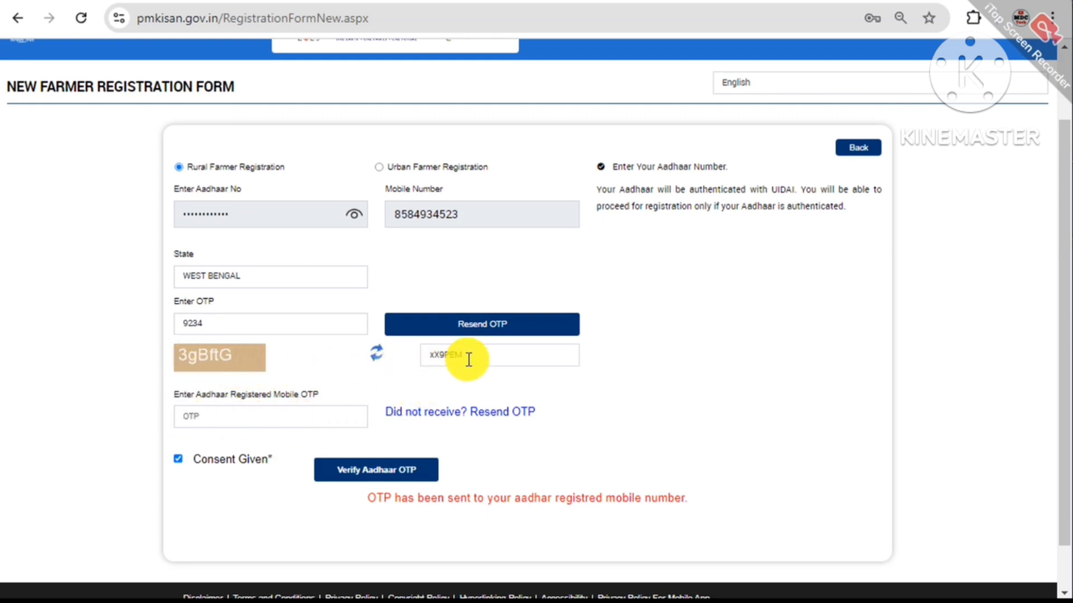
click(271, 416)
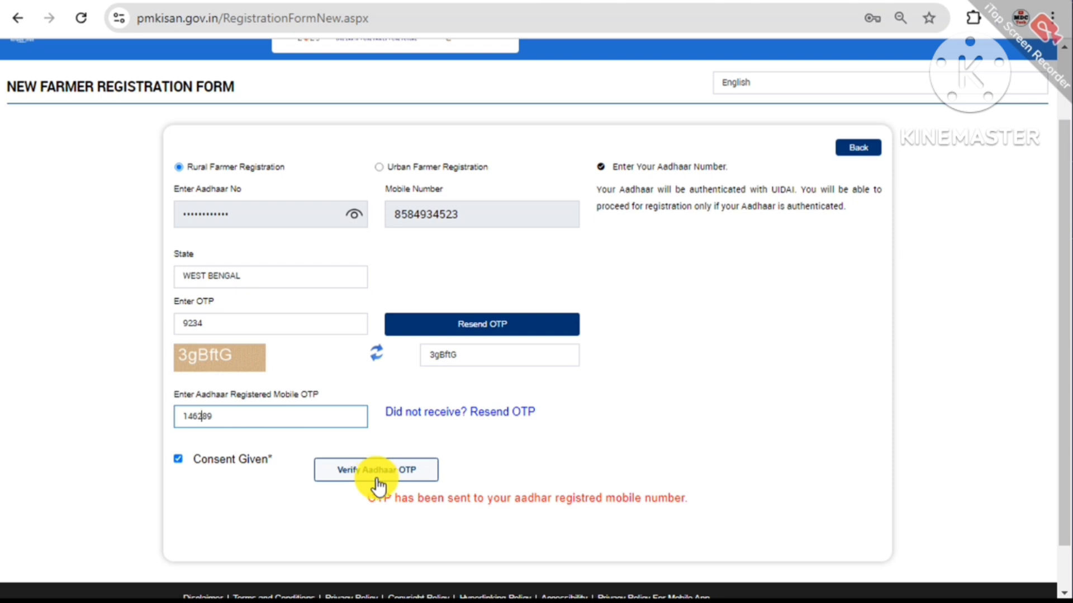
click(376, 476)
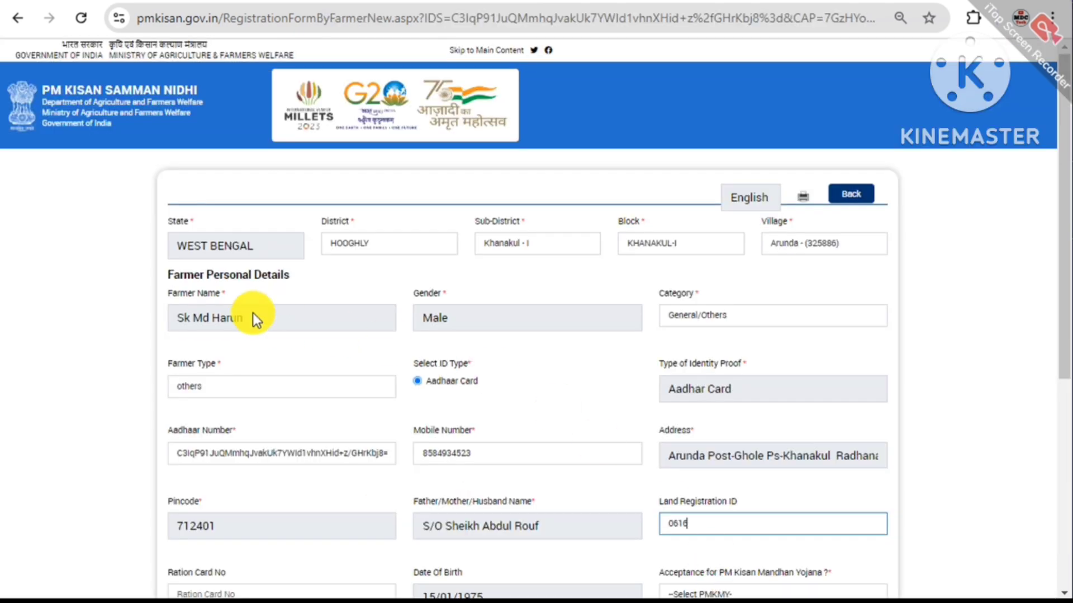
Step: Set location to district HOOGHLY, sub-district Khanakul - I, block KHANAKUL-I, village Arunda (325886)
scroll(270, 263, down, 2)
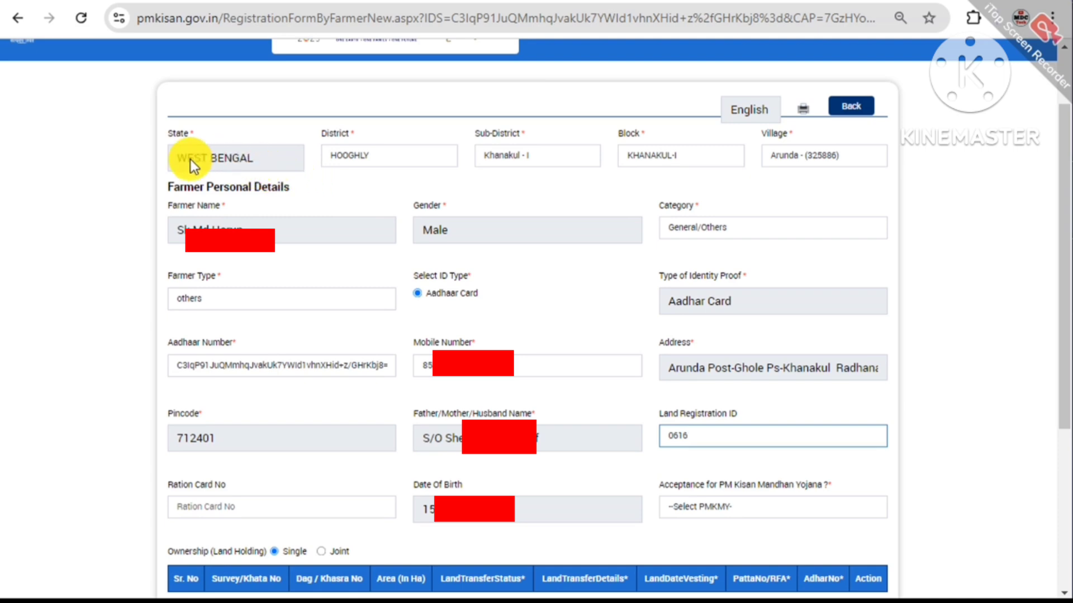
click(375, 156)
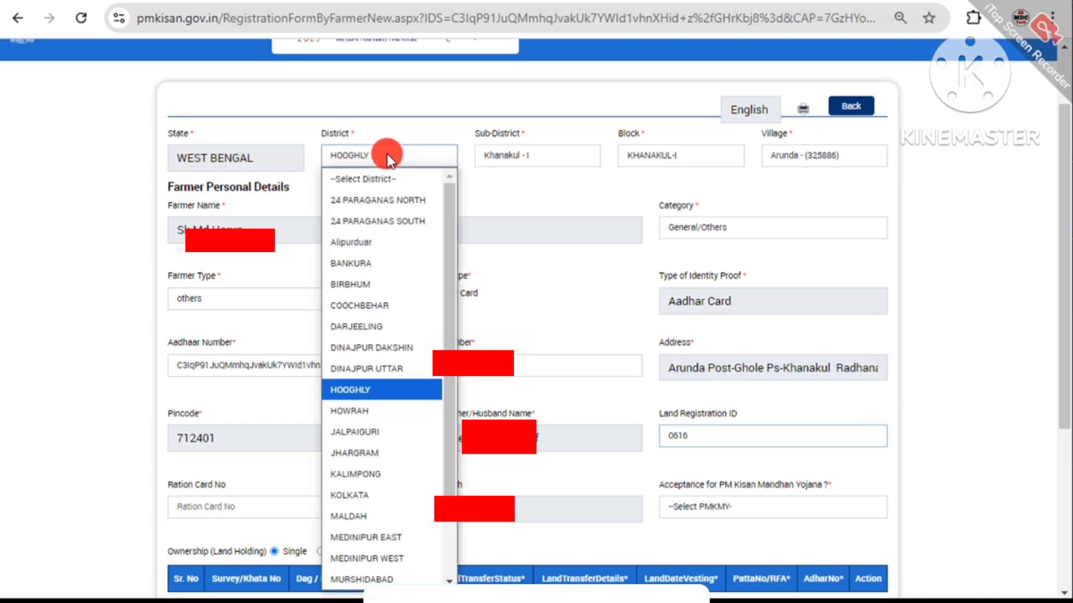
click(375, 394)
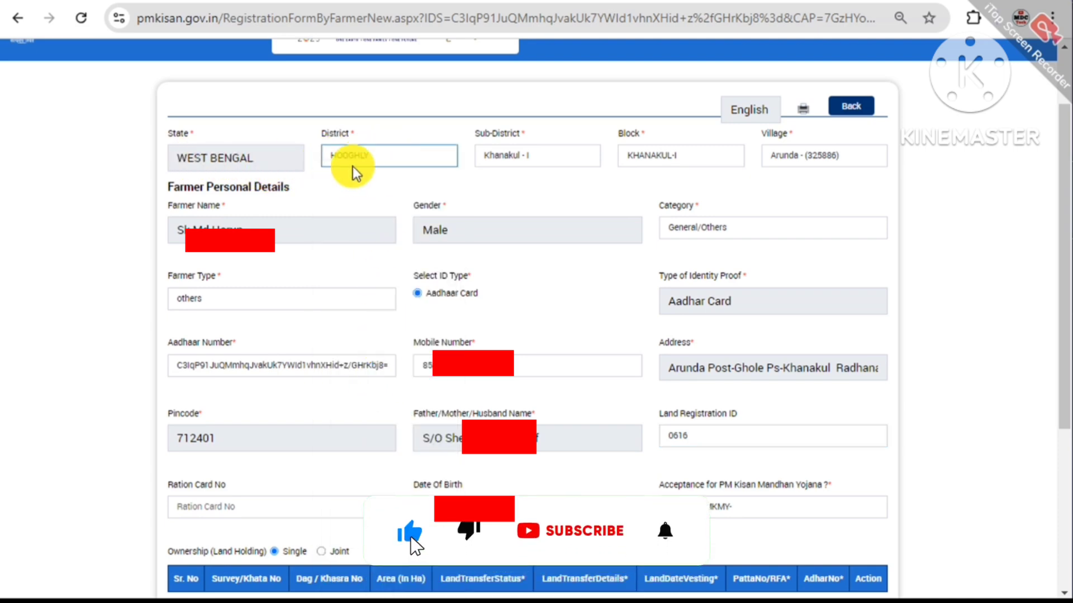
click(548, 155)
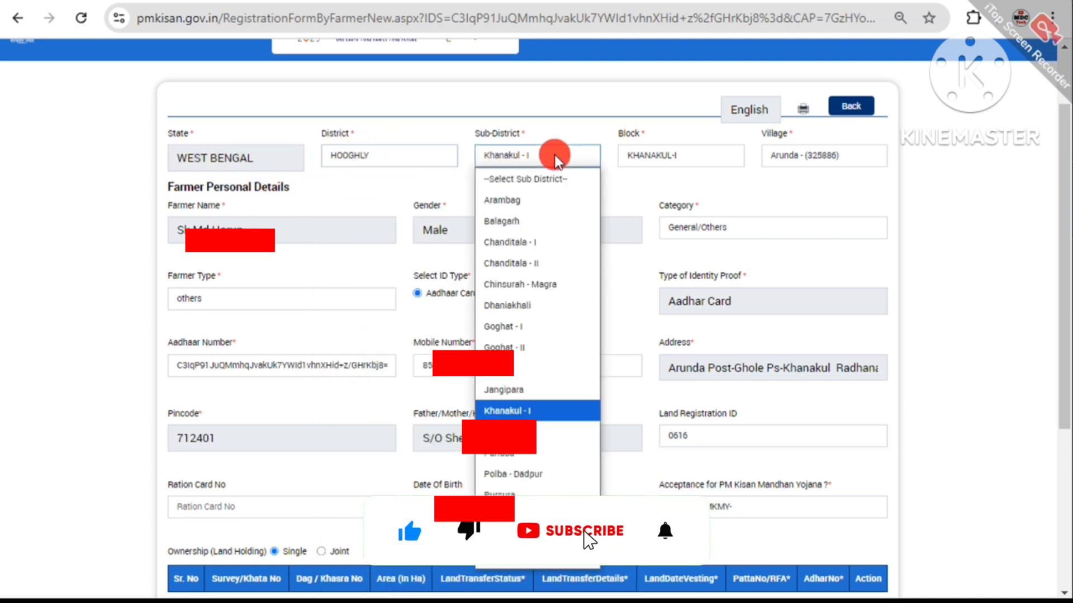
click(546, 416)
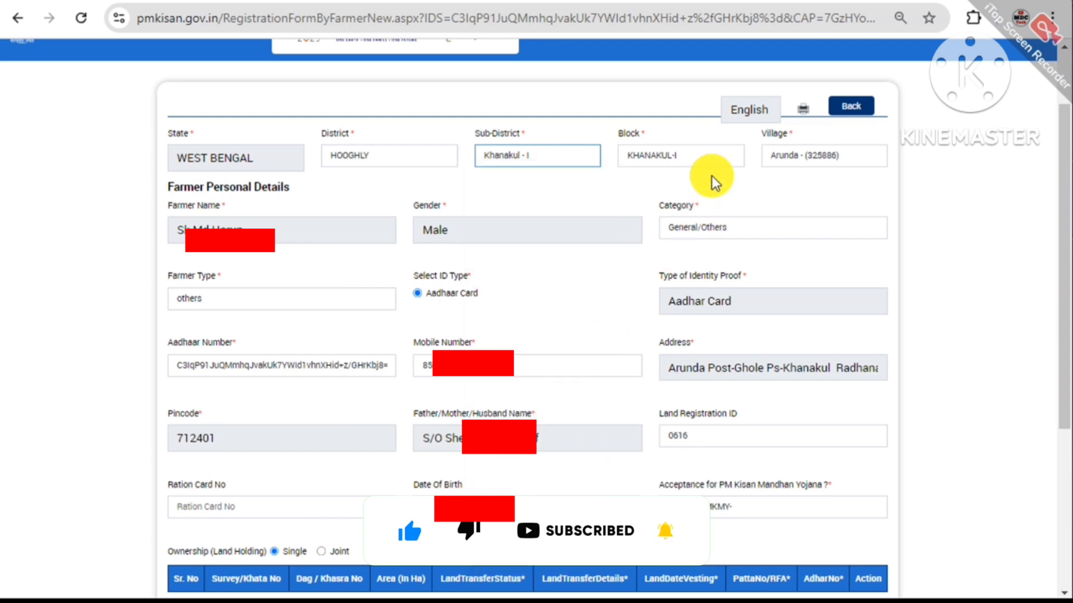
click(711, 159)
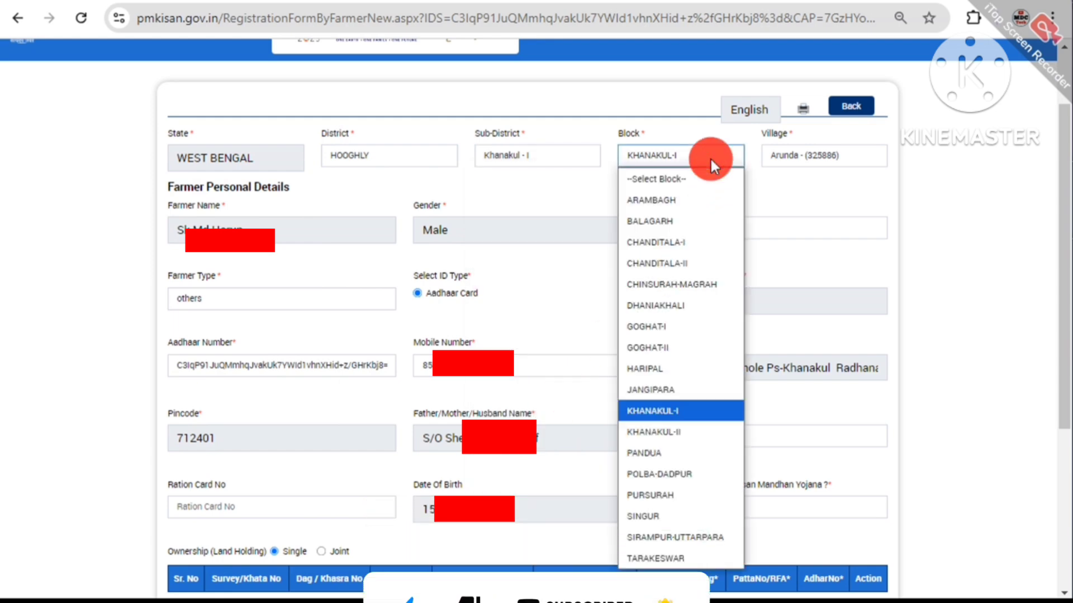
click(689, 413)
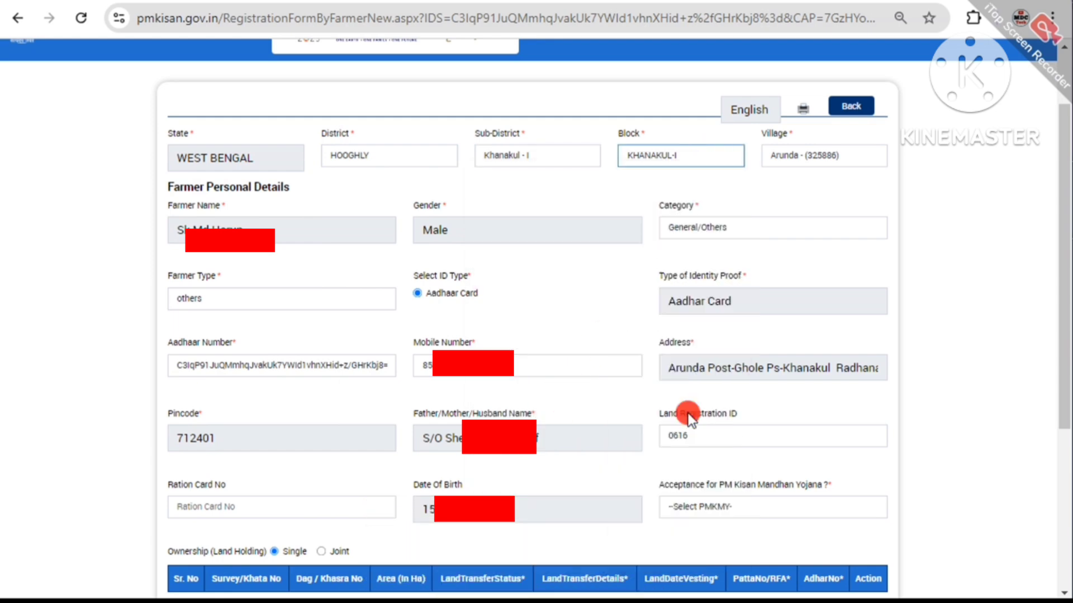
click(848, 156)
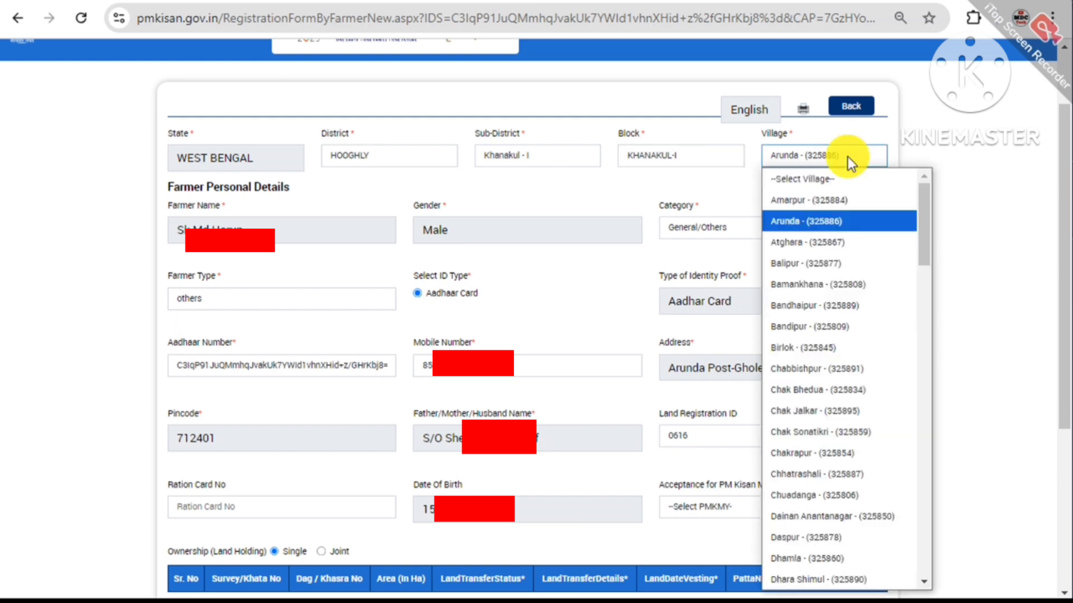
click(840, 225)
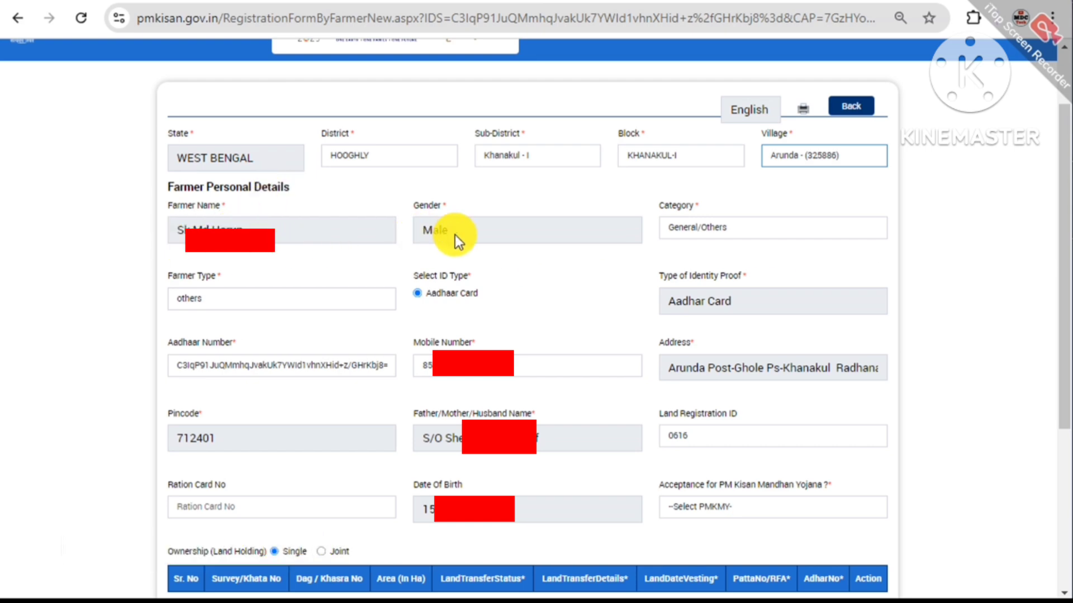
Step: Set Category to General/Others and Farmer Type to others
click(742, 227)
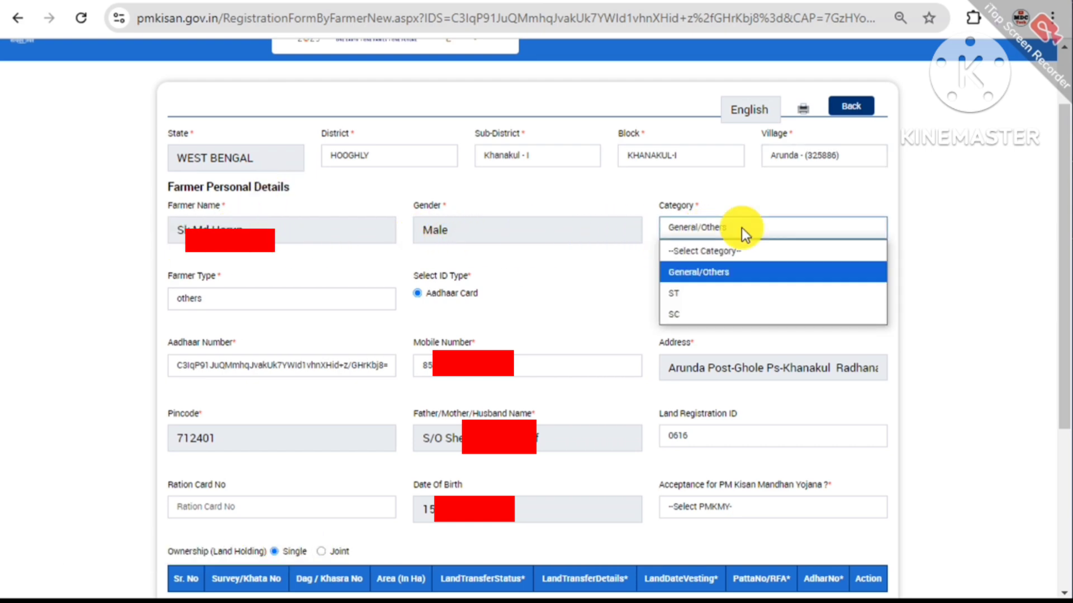
click(713, 277)
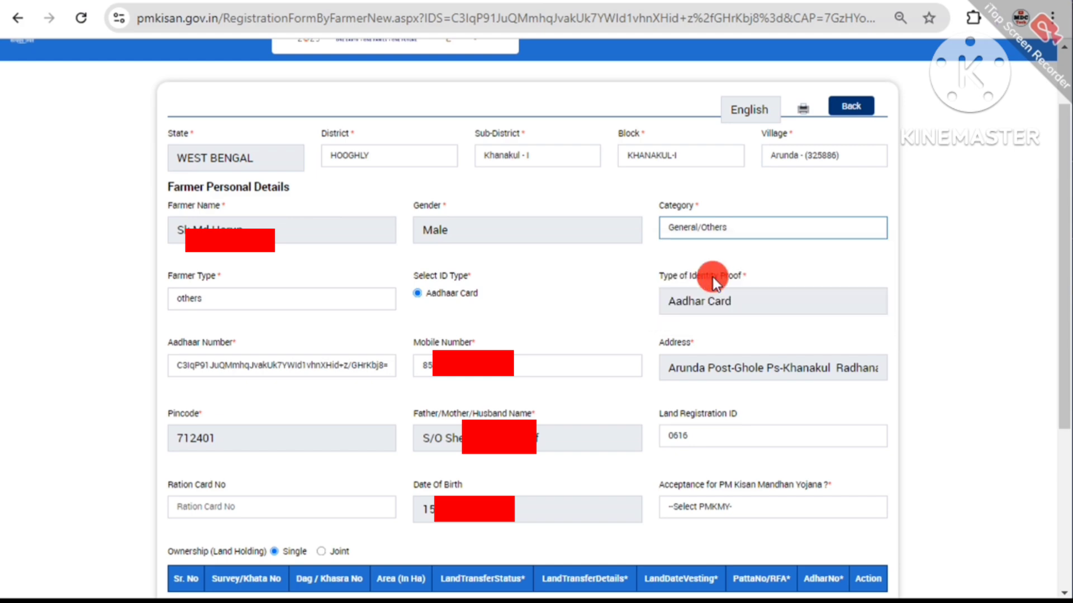
click(276, 297)
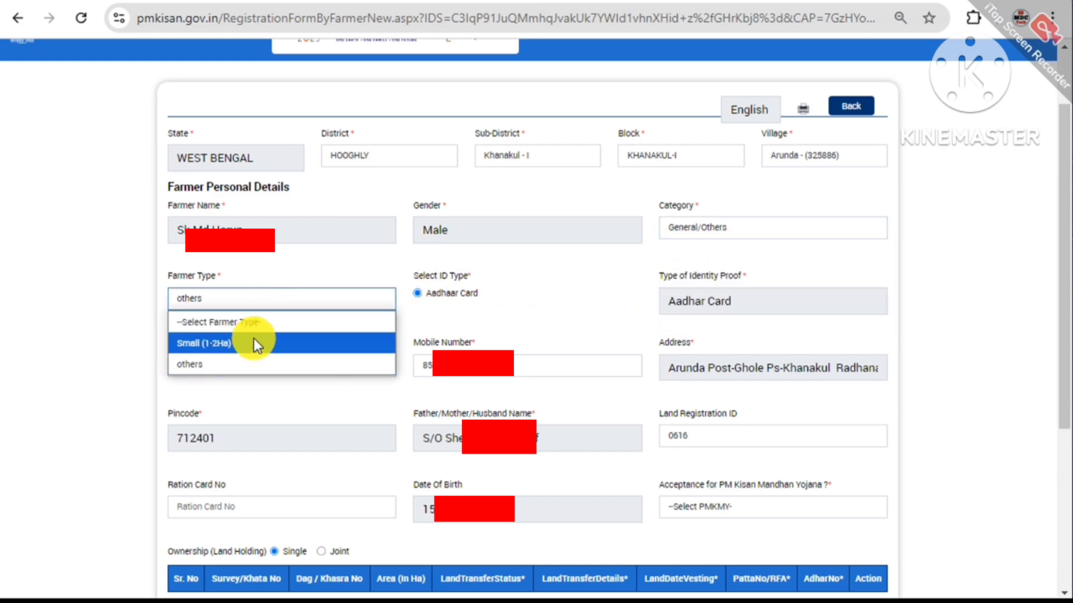
click(223, 361)
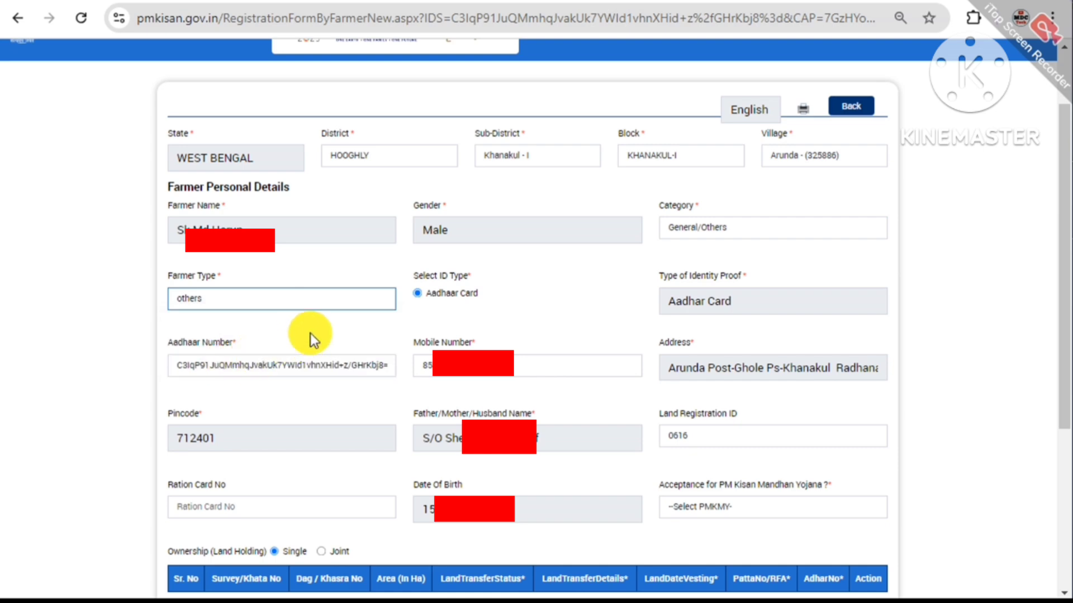
scroll(367, 330, down, 2)
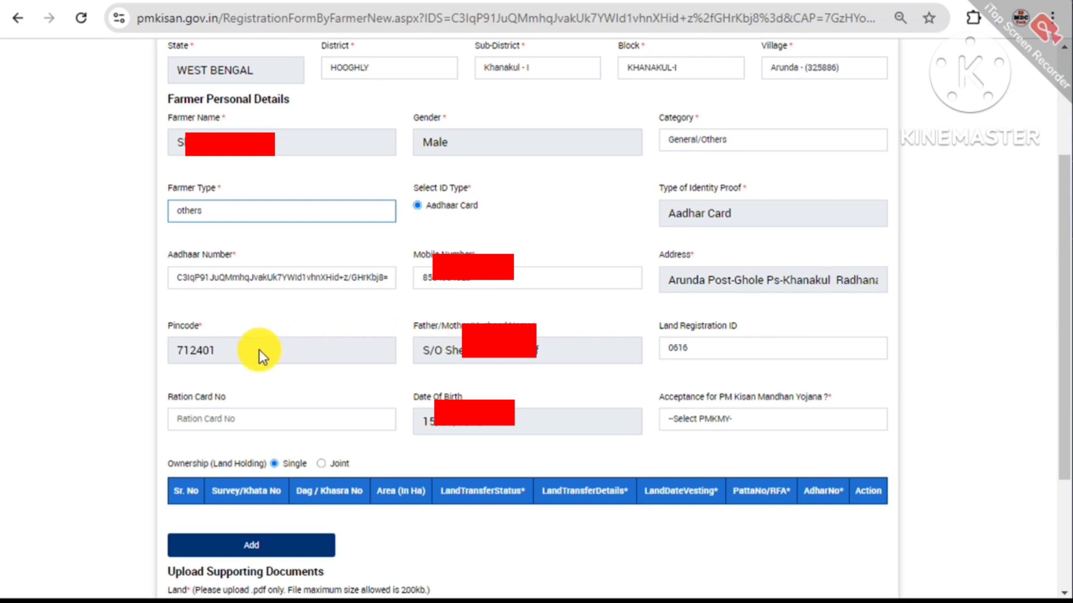
click(704, 349)
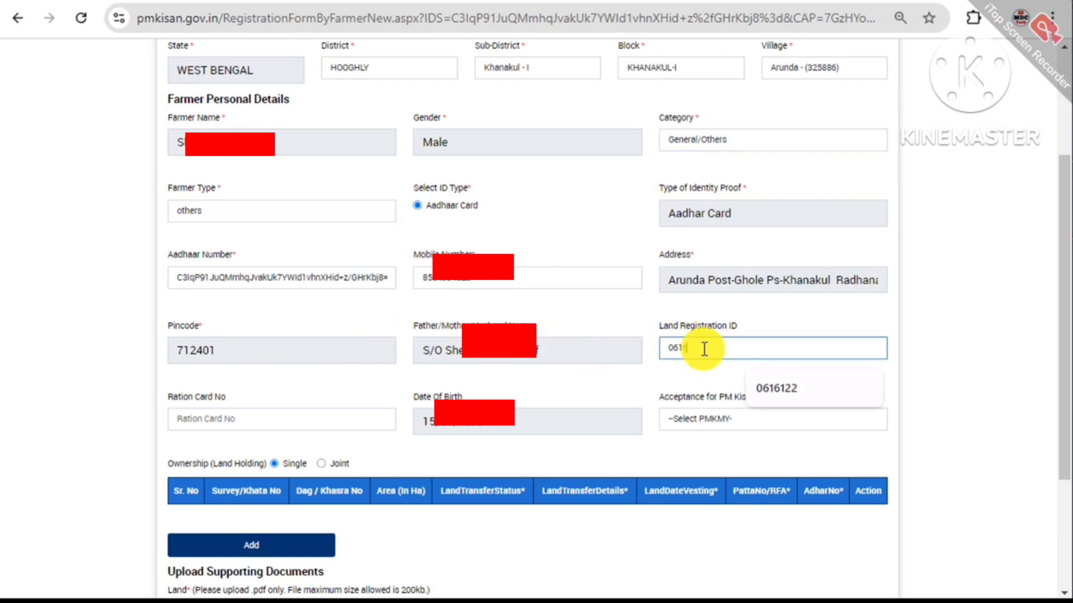
key(BackSpace)
key(BackSpace)
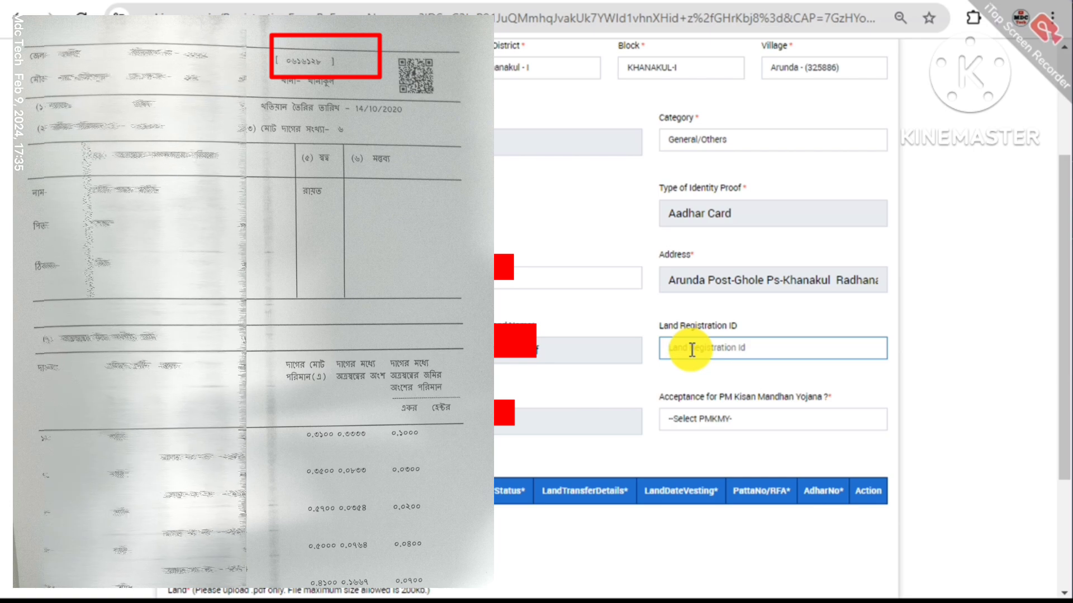
click(692, 350)
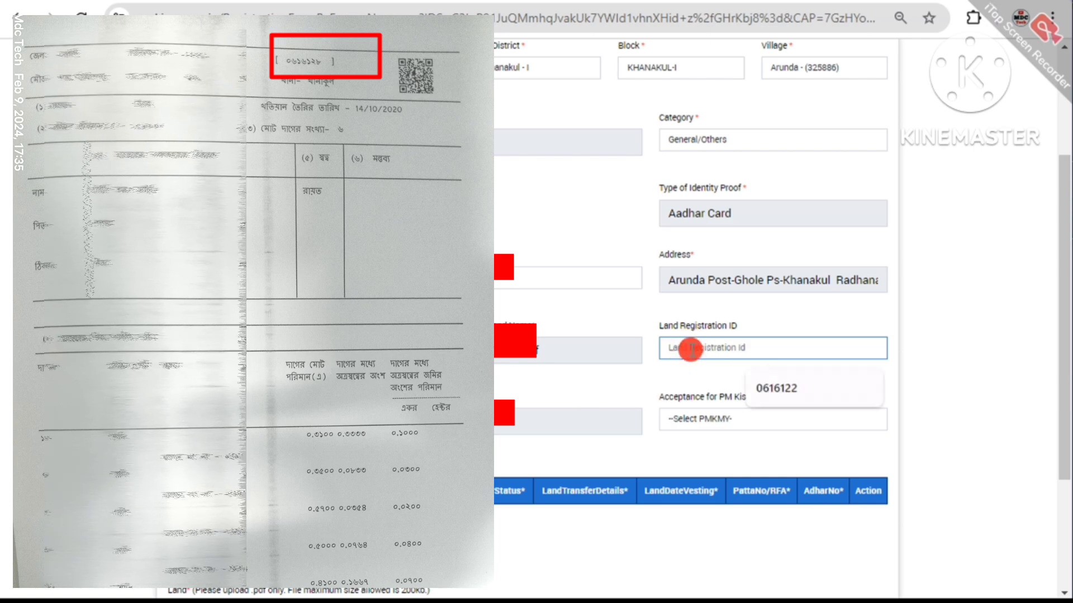
key(Down)
key(Return)
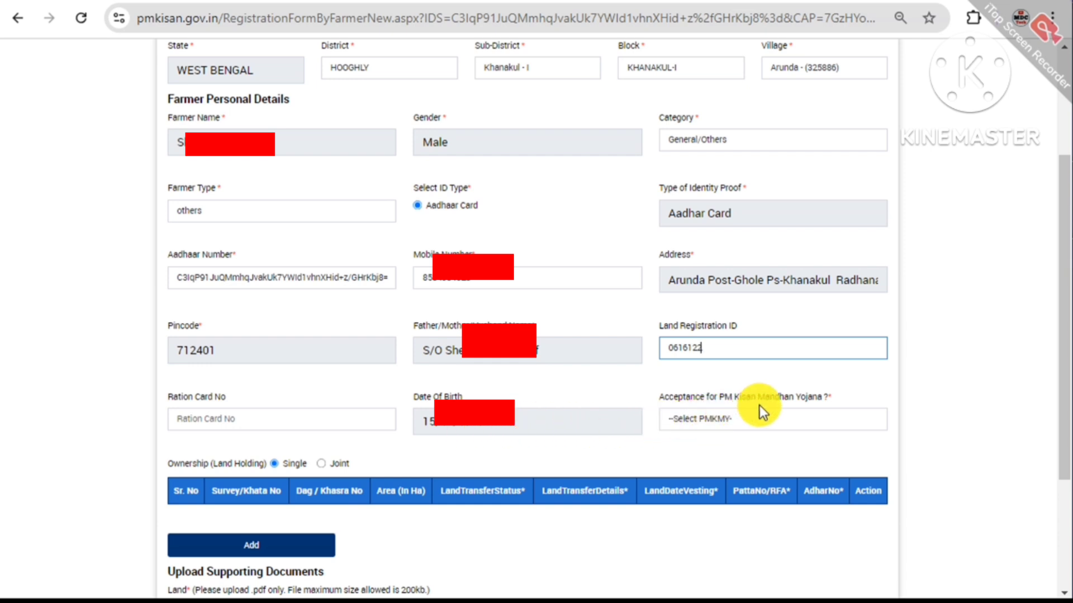
click(748, 420)
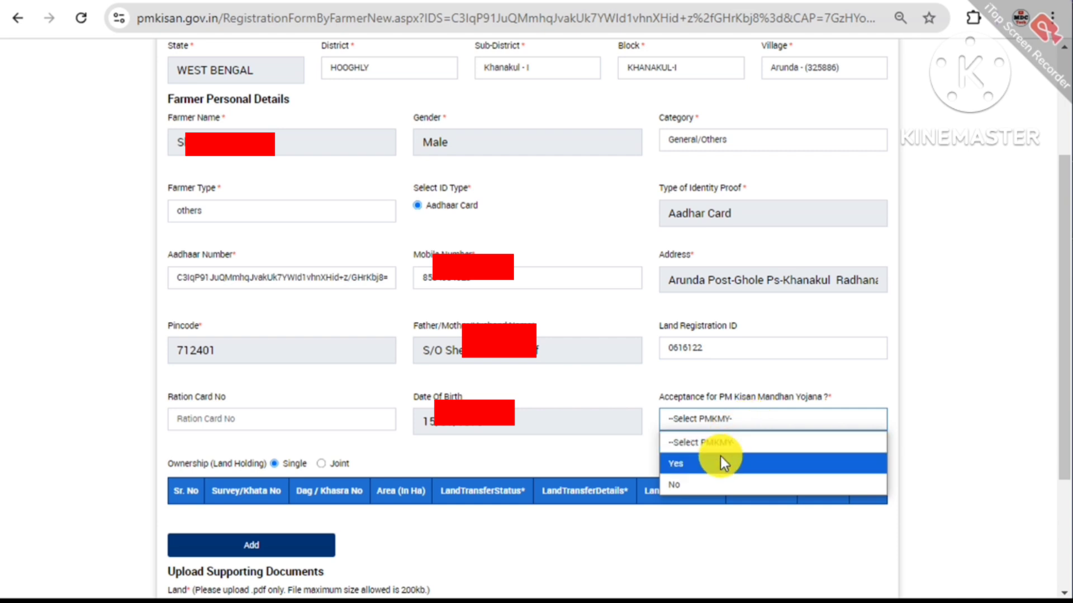
Step: Decline PM Kisan Mandhan Yojana and open the Add Land Detail section
click(709, 484)
scroll(716, 451, down, 2)
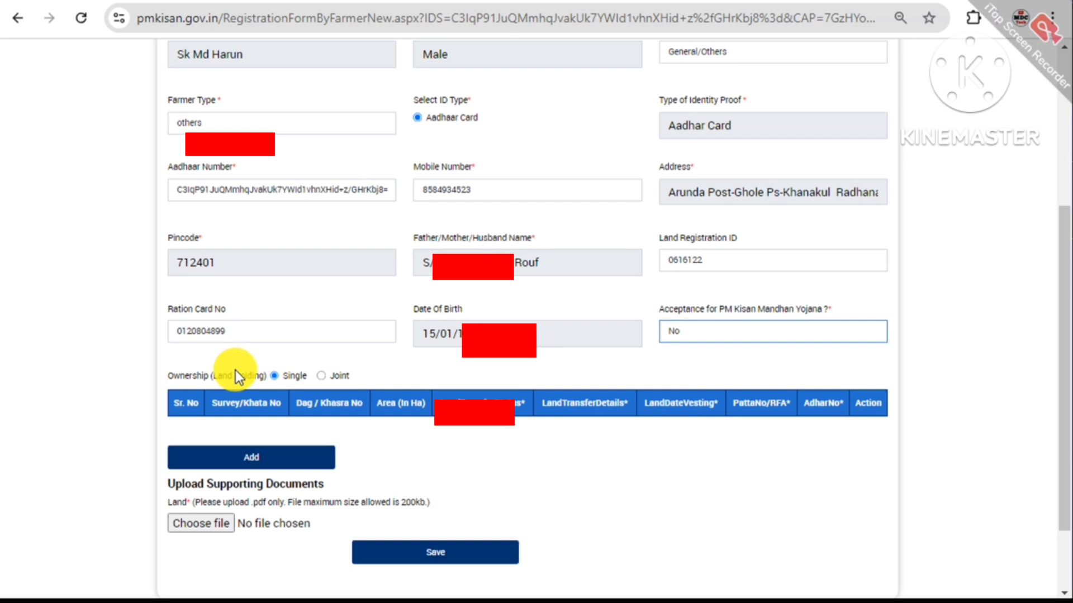
scroll(184, 376, down, 2)
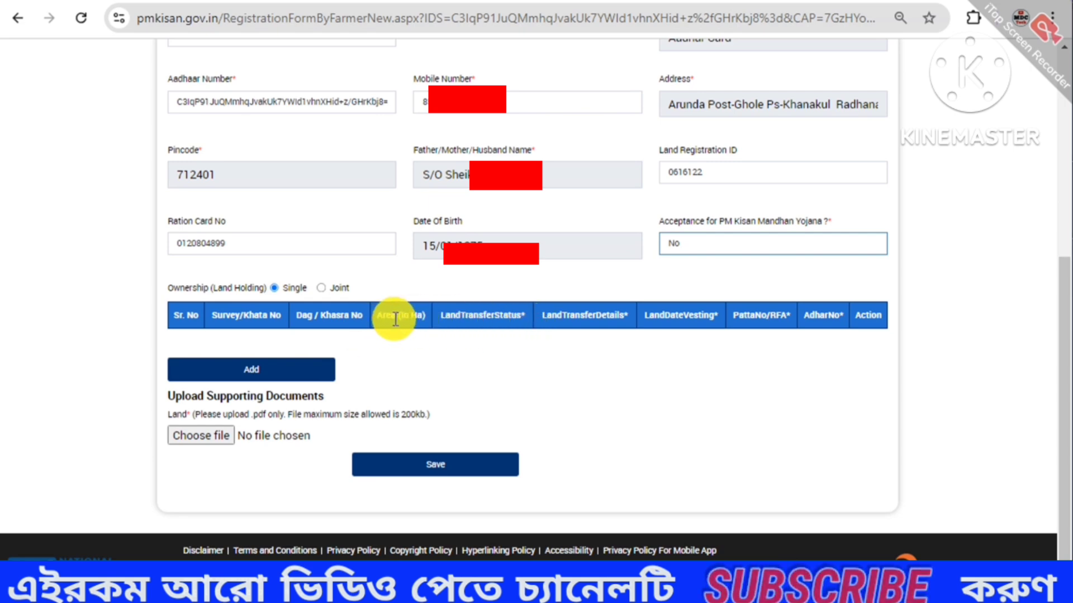
click(266, 373)
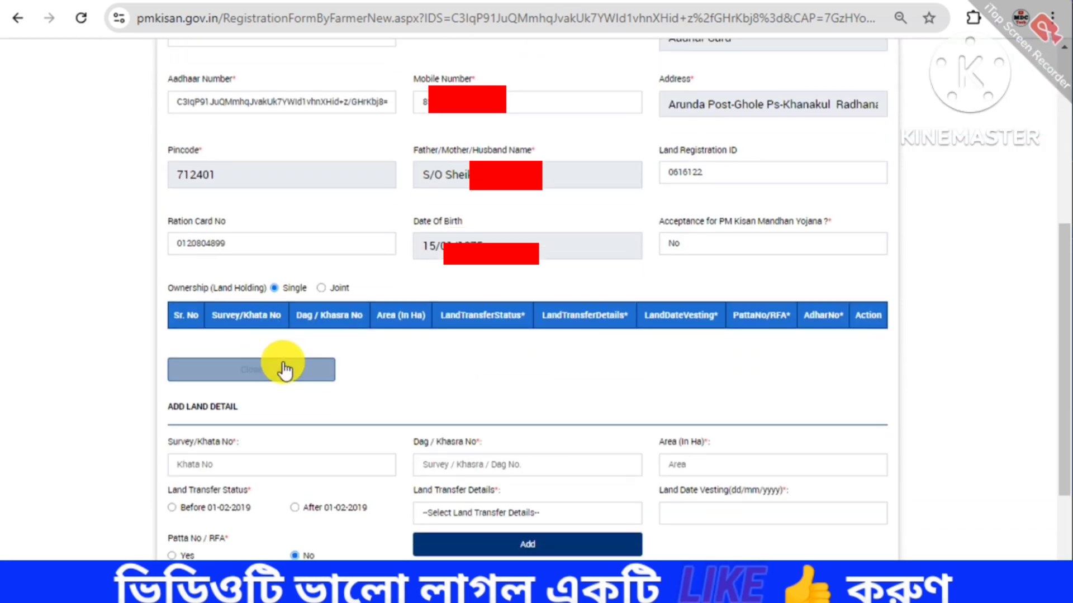
Step: Enter Survey/Khata No 2561 and Dag/Khasra No 1388 in the land detail
scroll(283, 364, down, 3)
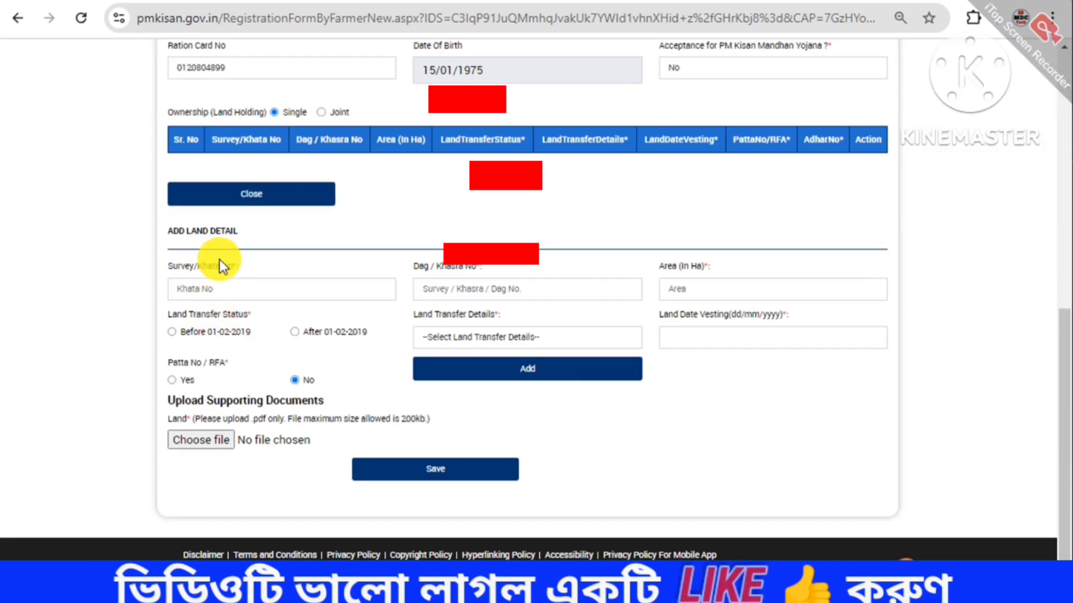
click(209, 295)
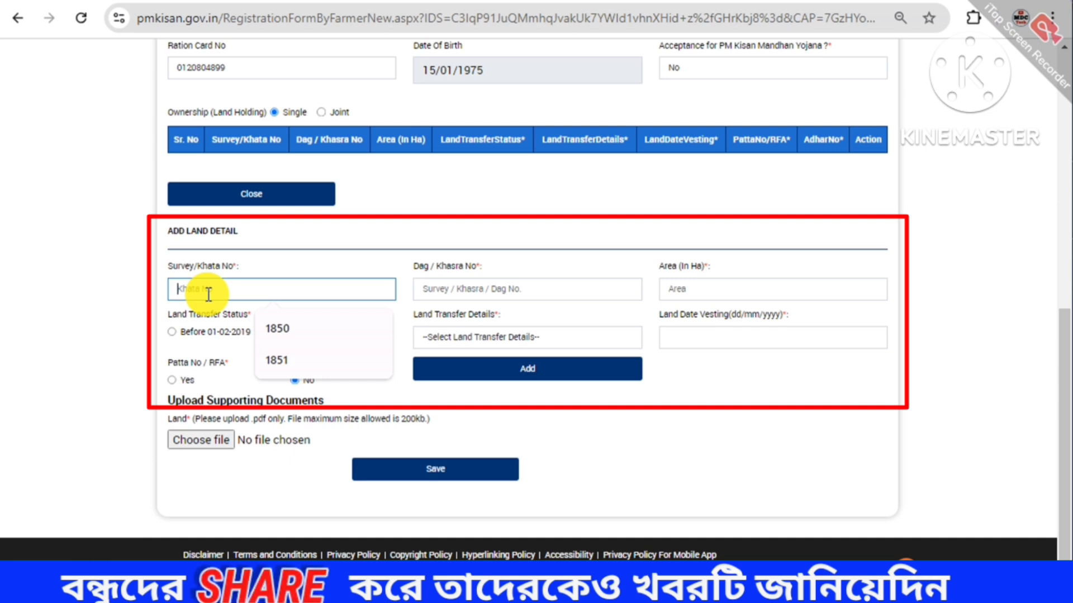
text(2561)
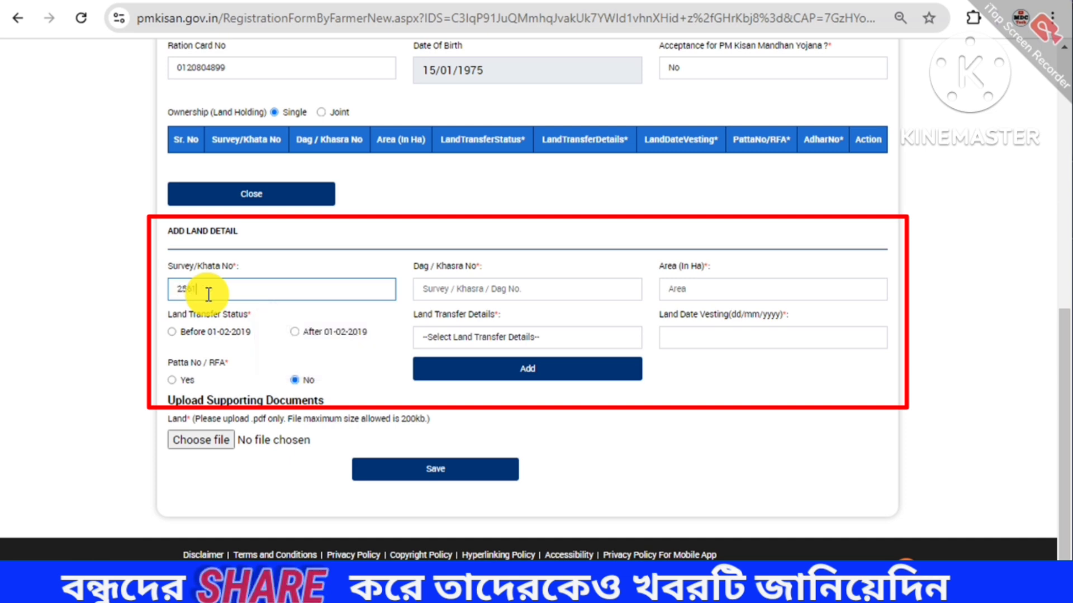
click(465, 291)
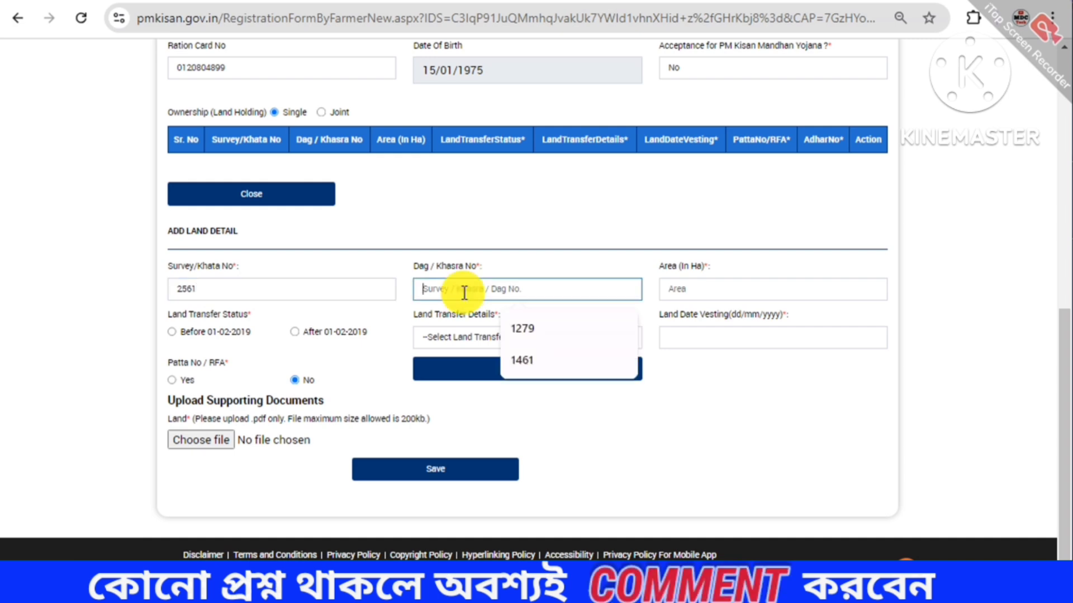
text(1388)
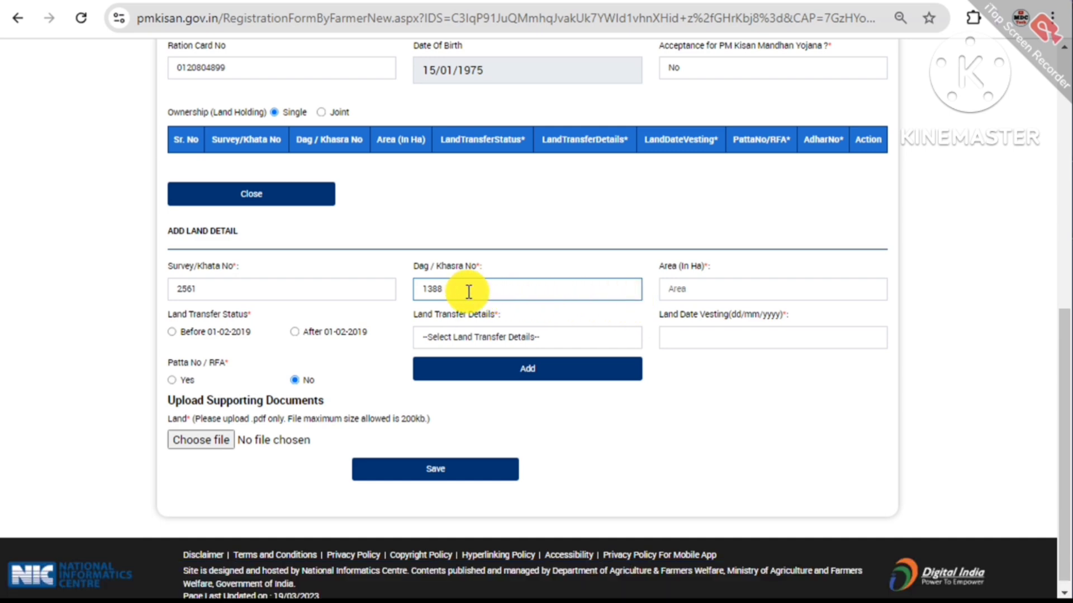
click(694, 294)
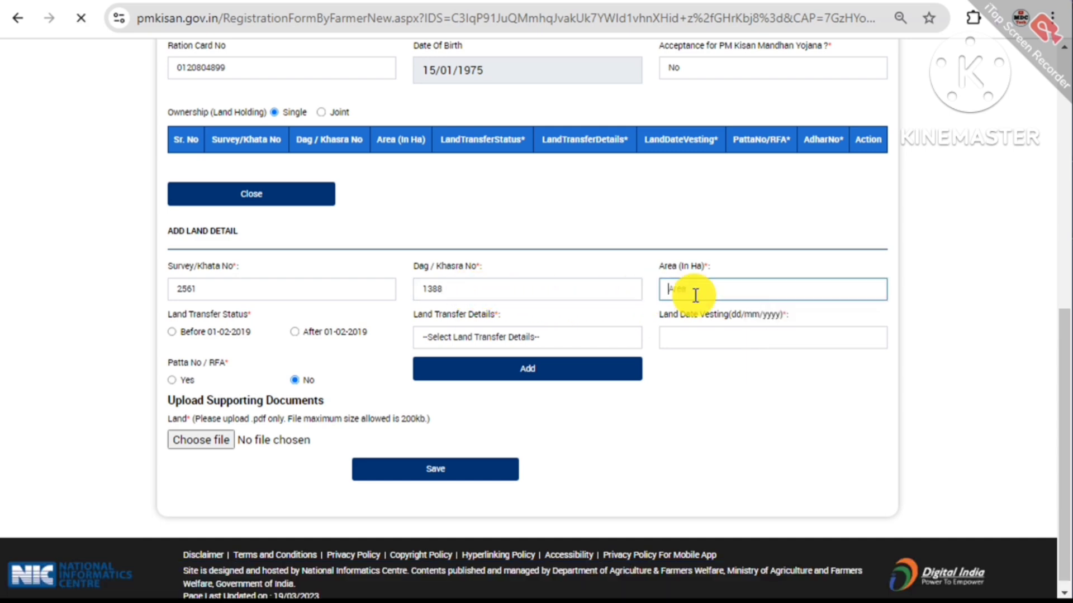
scroll(694, 295, down, 2)
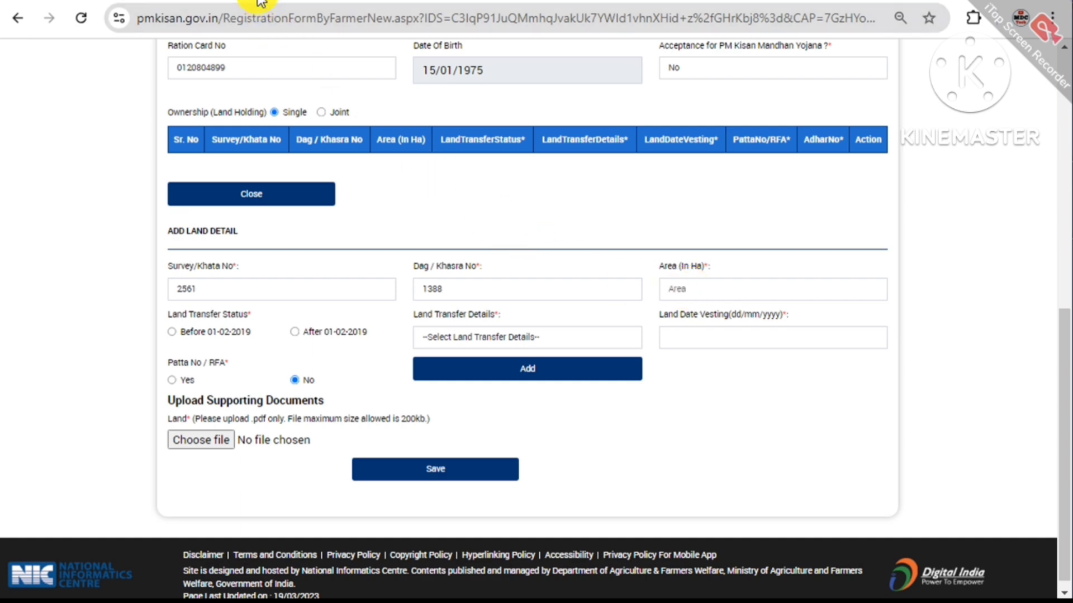
Step: Search Google for 'ACR TO HEC' in a new browser tab
key(ctrl+t)
click(217, 22)
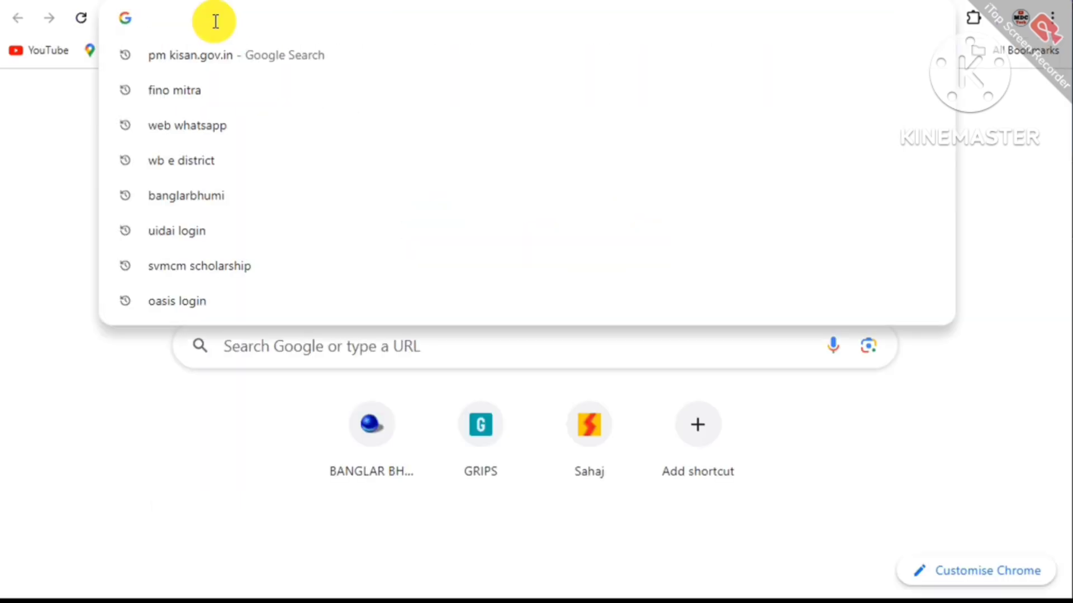
text(ACR TO)
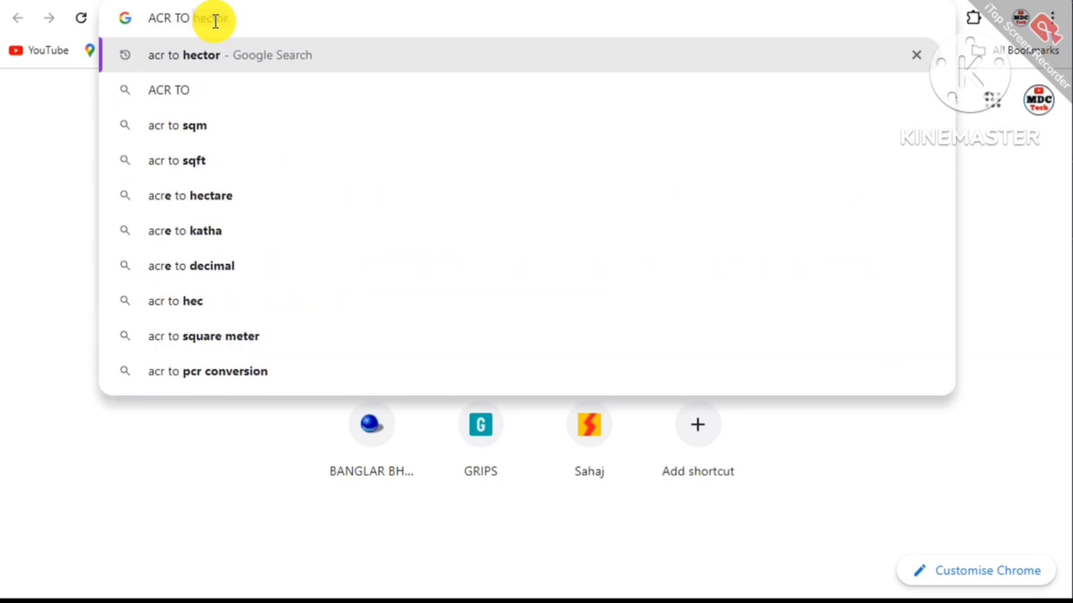
text( HEC)
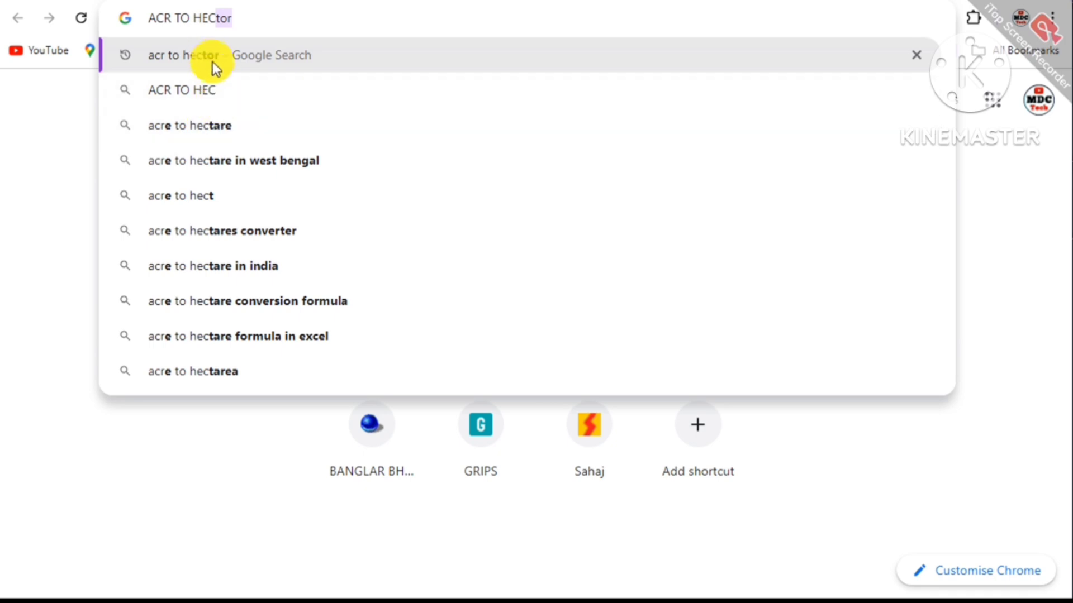
click(200, 55)
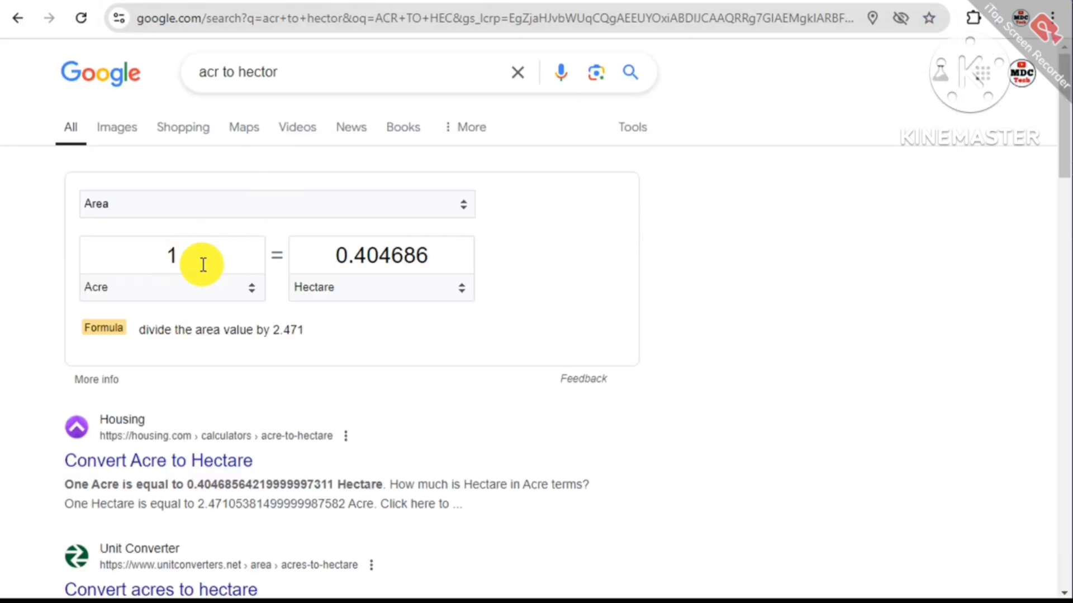
Step: Convert 0.26 acre in the converter and copy the 0.1052183 hectare result
drag(194, 261, 150, 261)
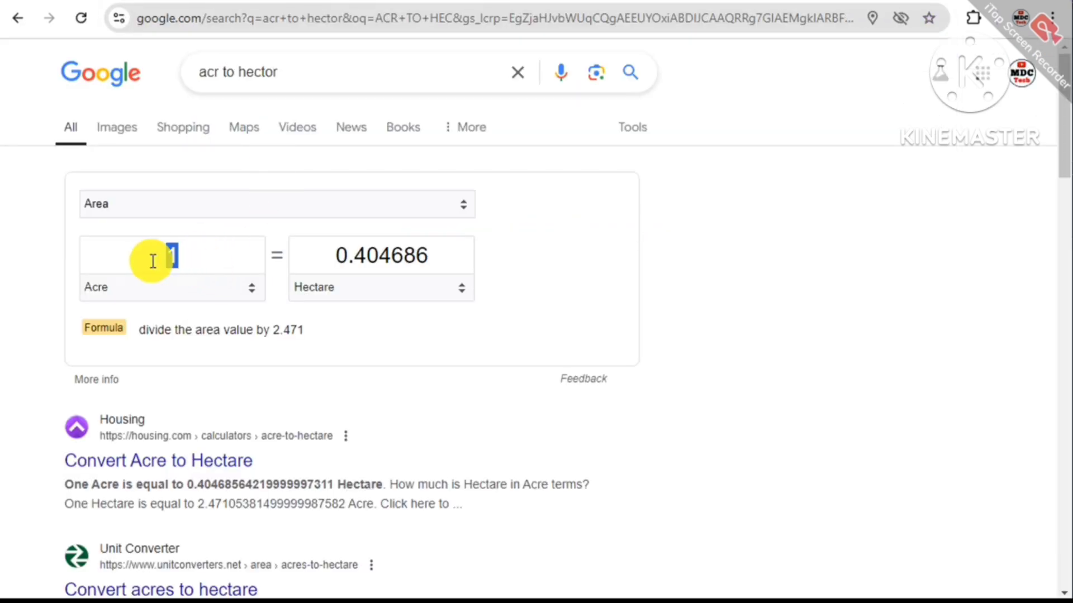
text(0.5)
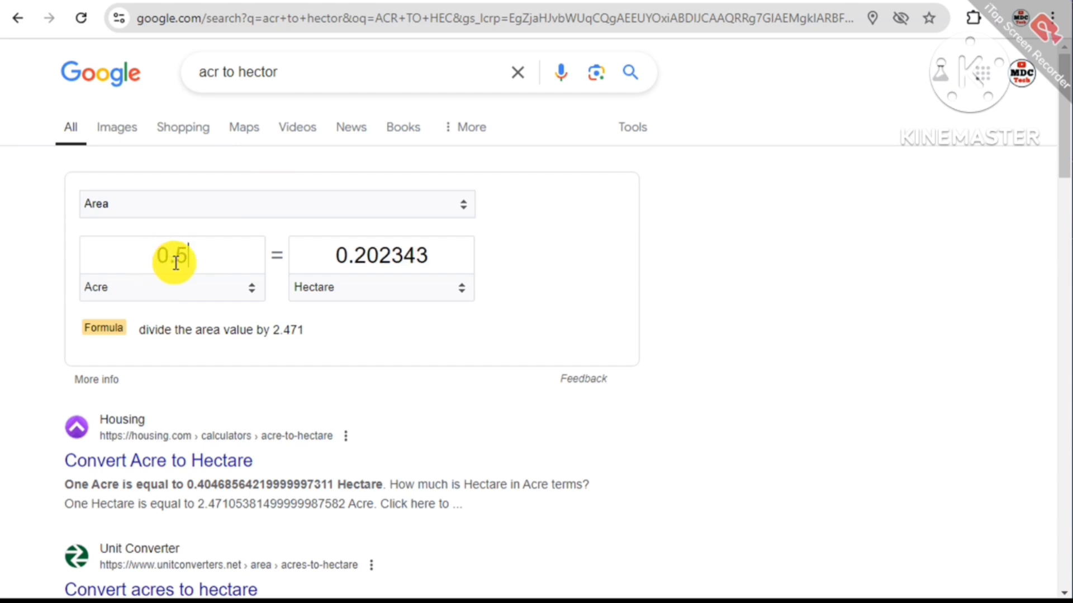
key(BackSpace)
key(BackSpace)
key(BackSpace)
text(0.26)
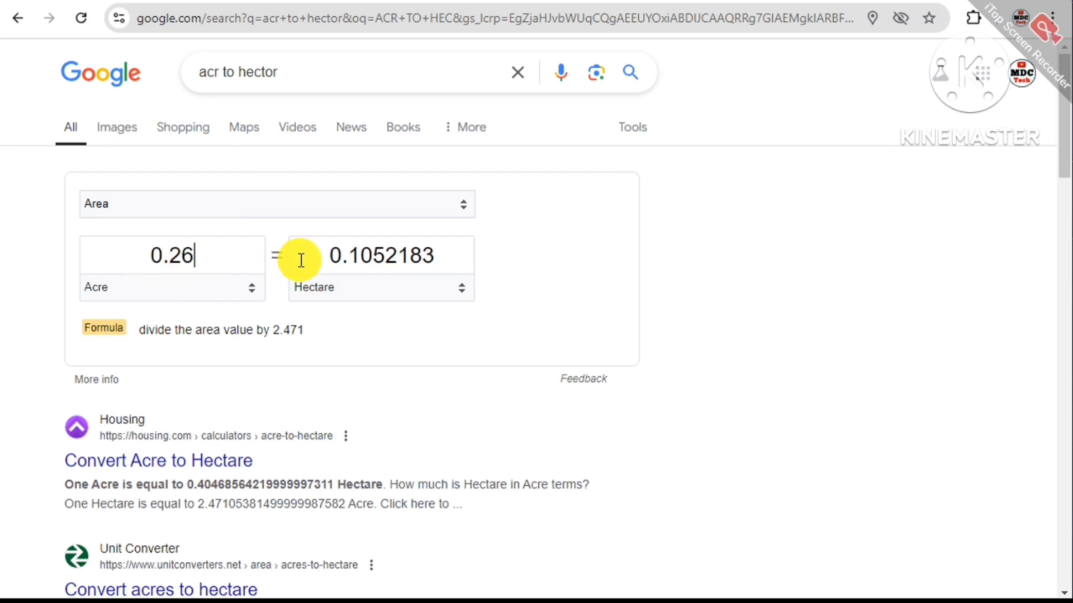
drag(323, 255, 440, 255)
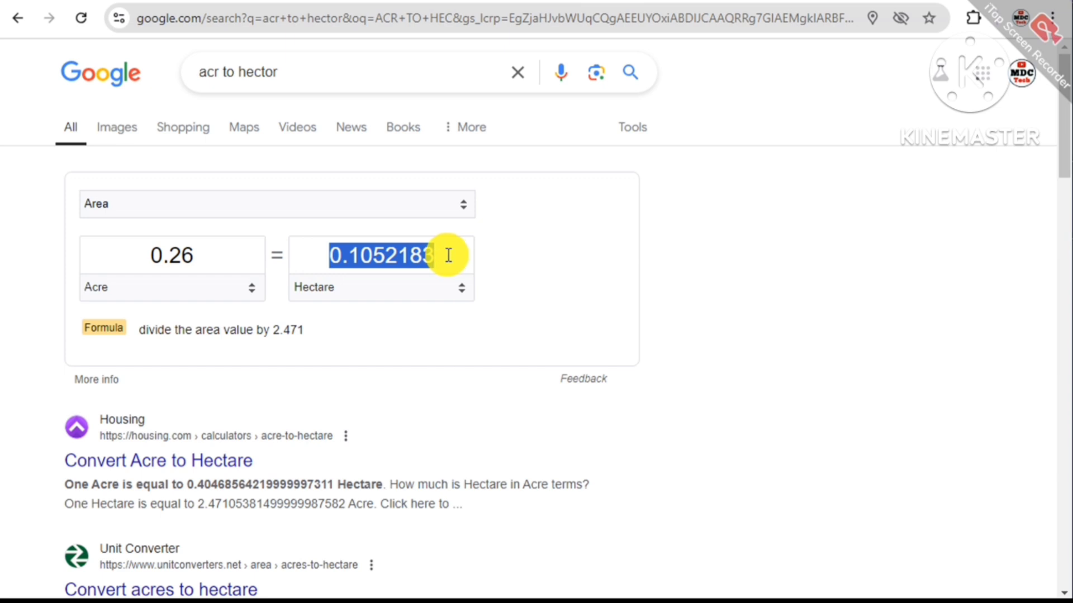
key(ctrl+c)
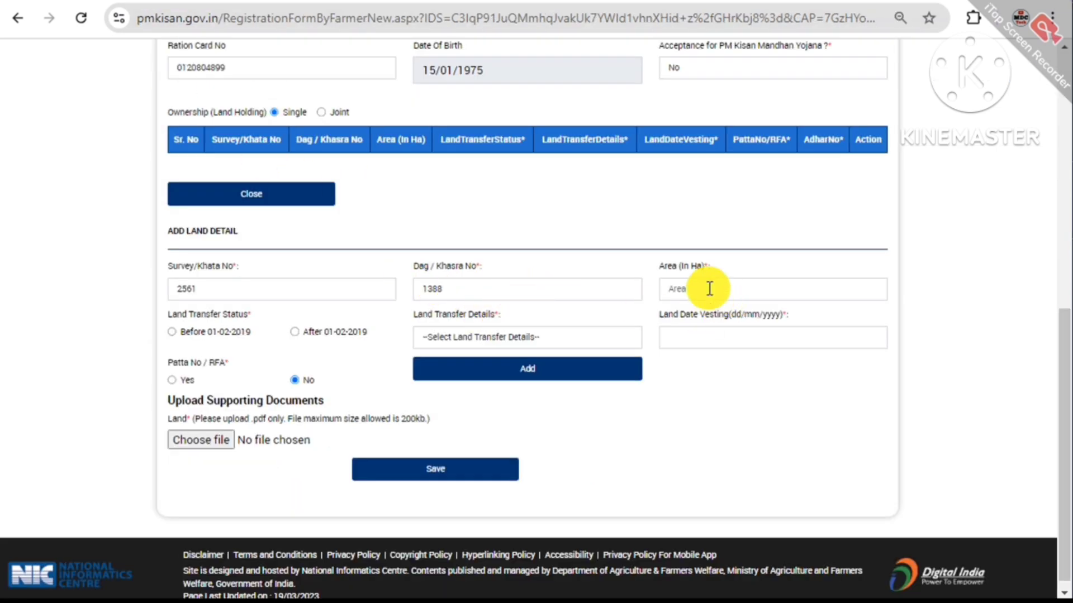
Step: Paste Area 0.1052183 ha, set transfer status After 01-02-2019 and transfer details Death of Father
click(710, 289)
key(ctrl+v)
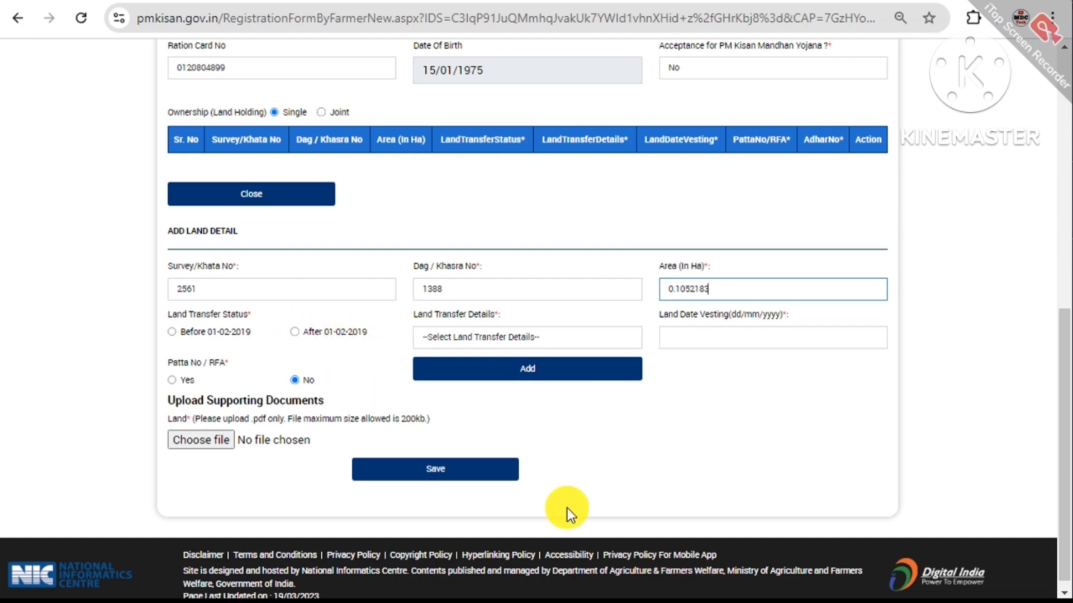
click(295, 332)
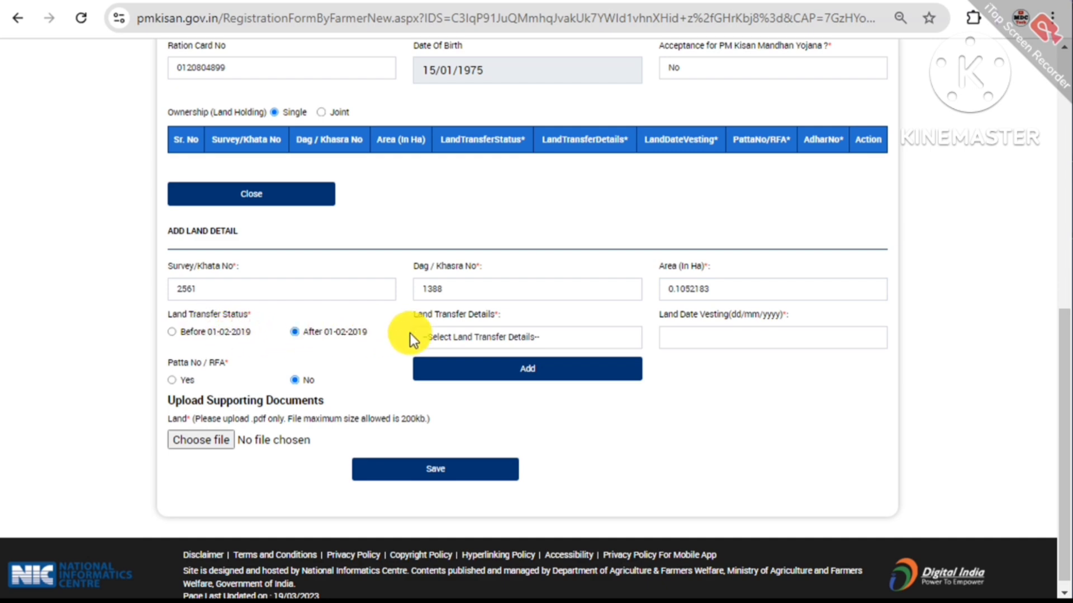
click(478, 336)
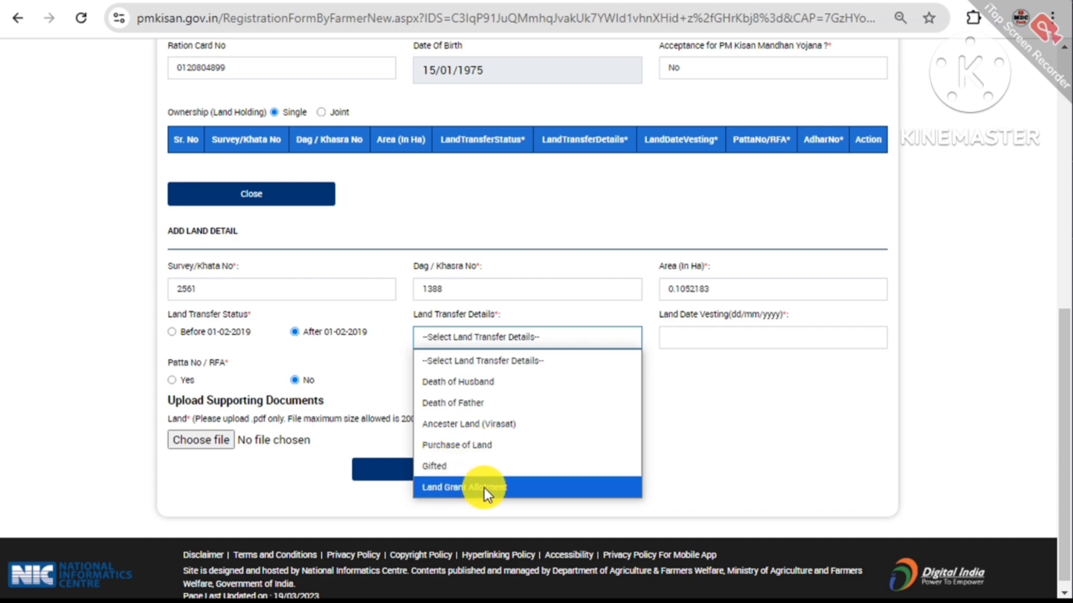
click(461, 403)
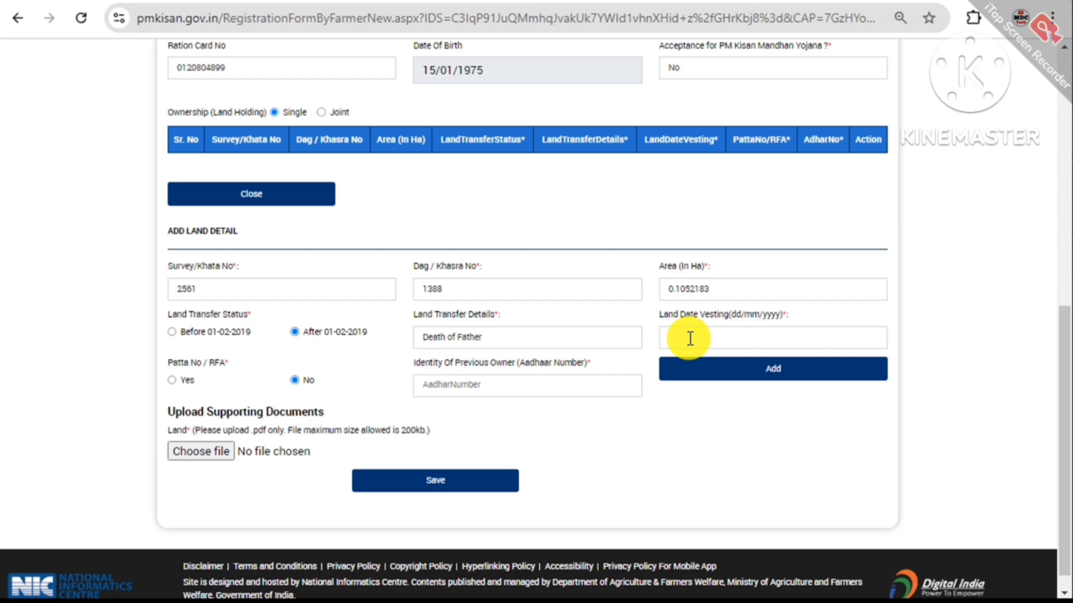
Step: Set the land vesting date to 04/12/2019 and add plot 2561/1388 to the land table
click(691, 339)
click(809, 366)
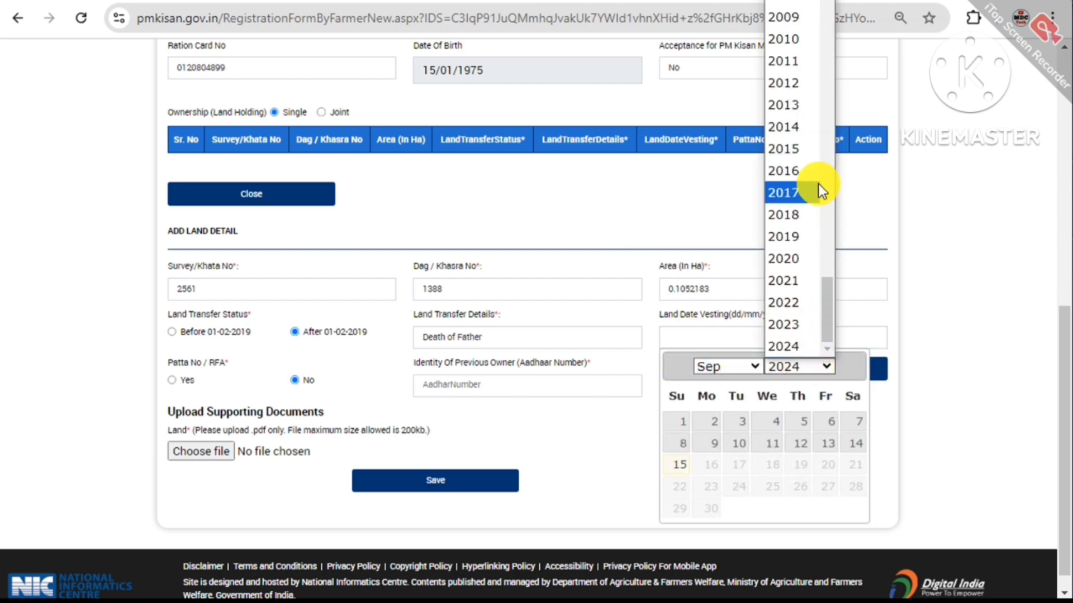
click(804, 239)
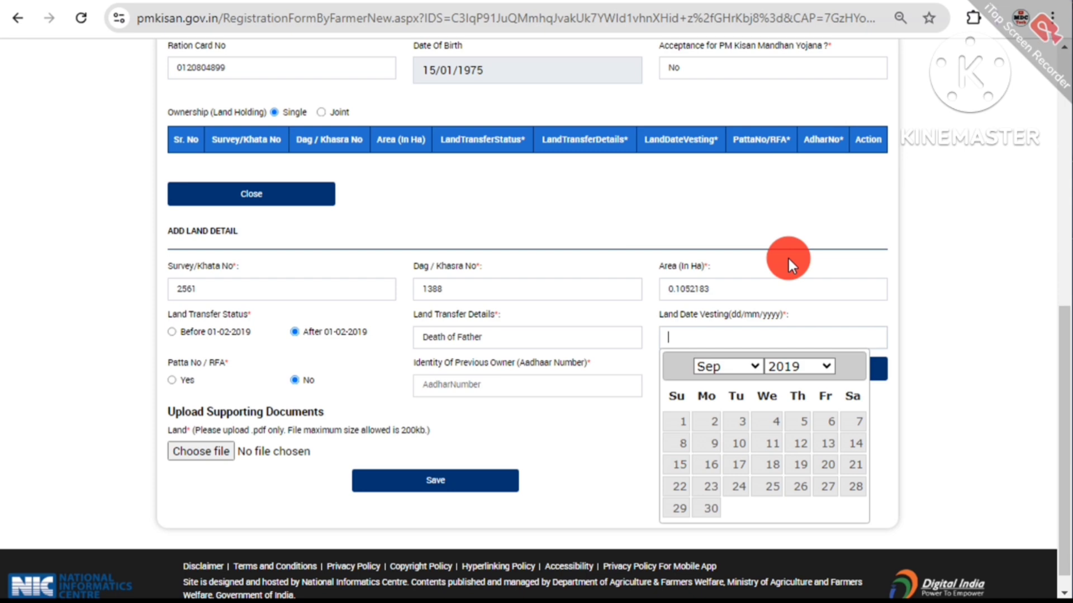
click(726, 364)
click(718, 343)
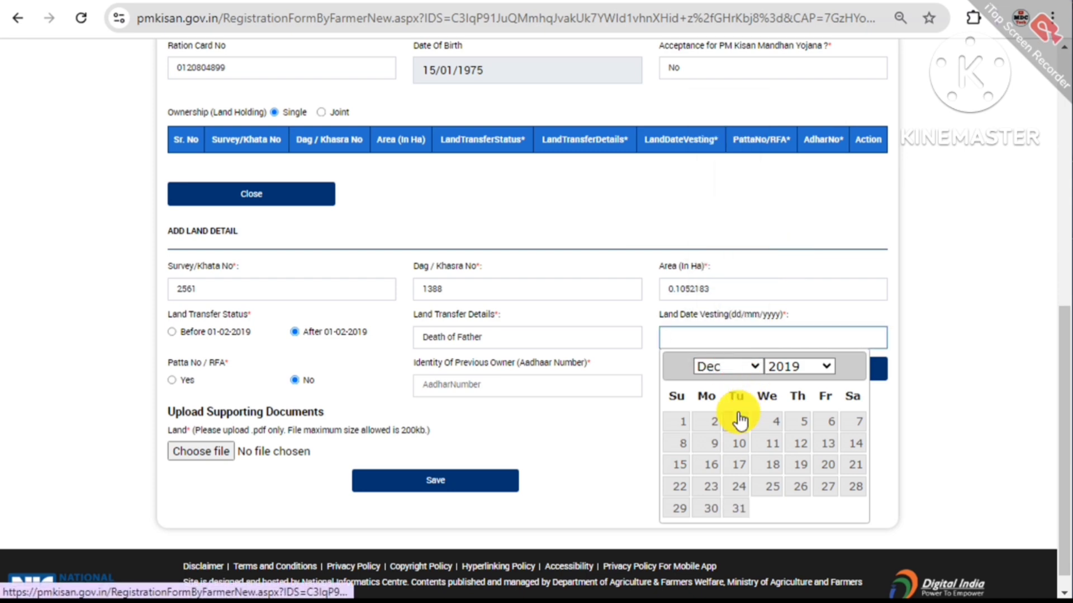
click(774, 424)
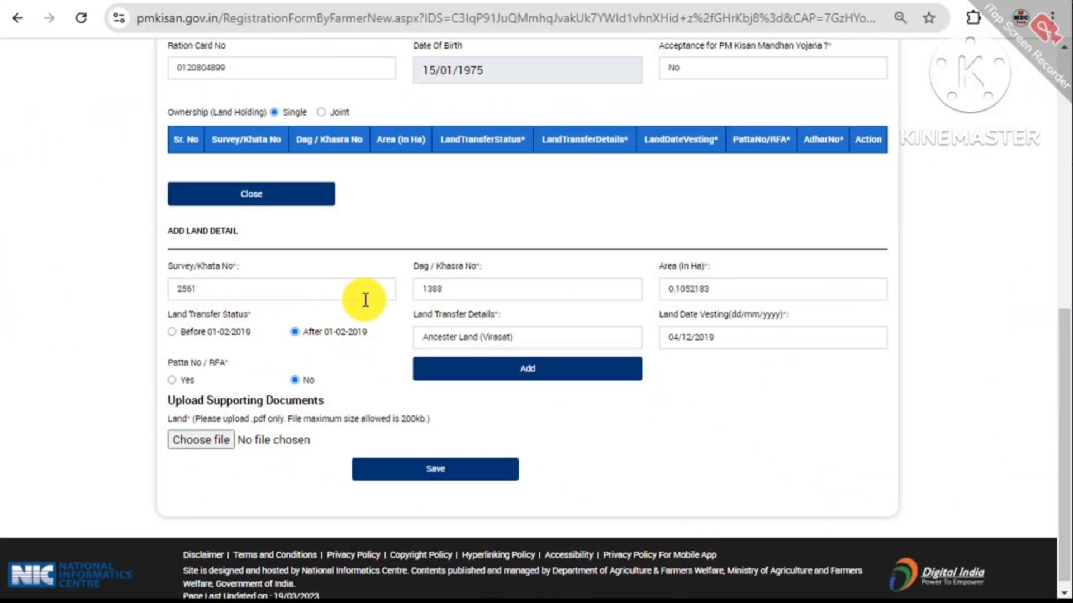
click(522, 370)
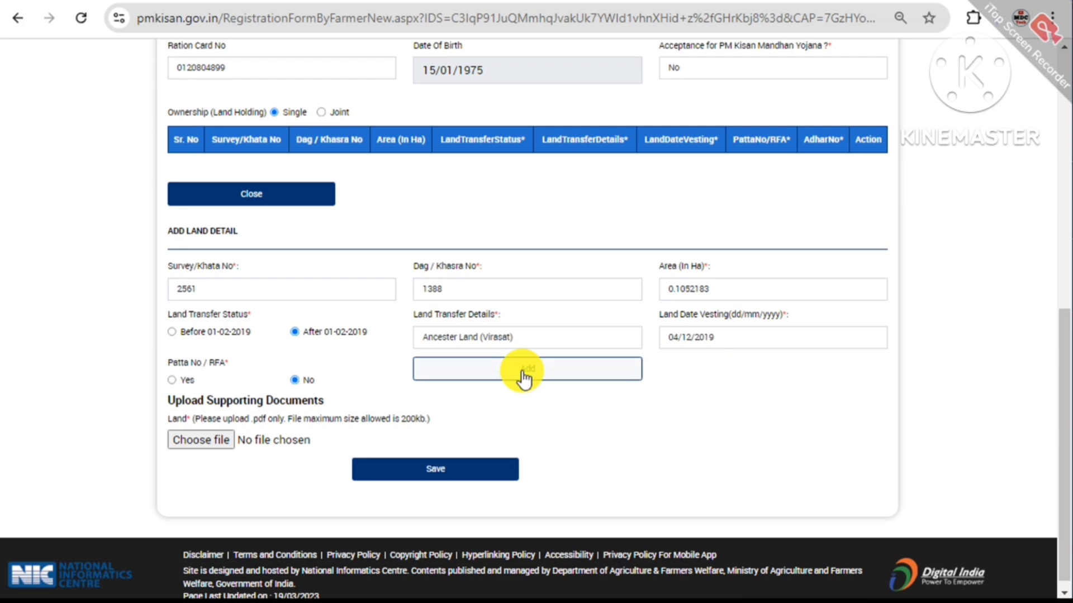
scroll(524, 379, down, 6)
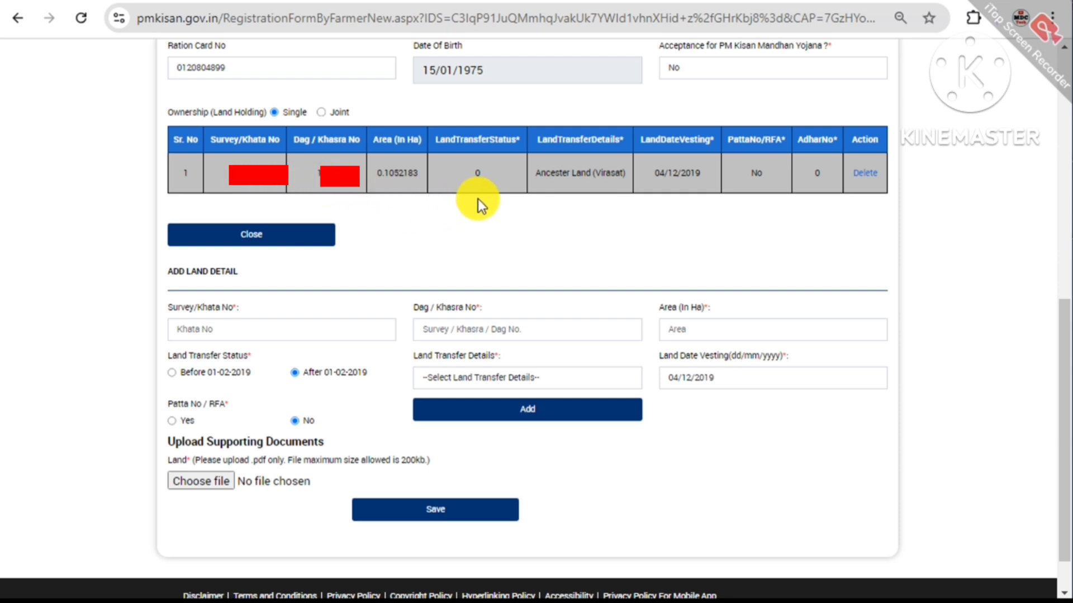
Step: Close the Add Land Detail form below the one-plot land table
scroll(252, 341, down, 1)
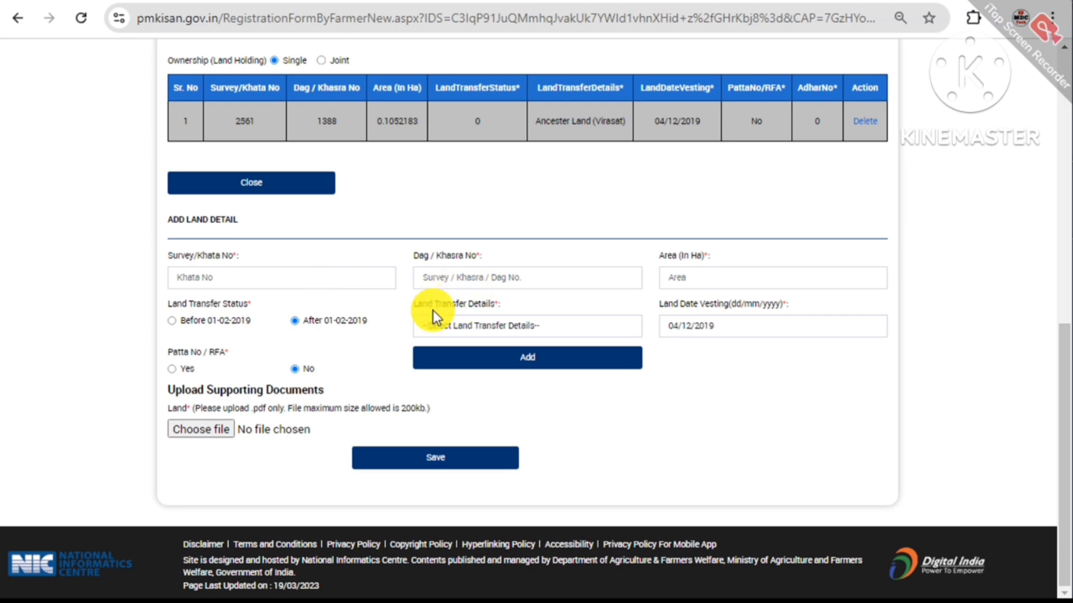
click(245, 184)
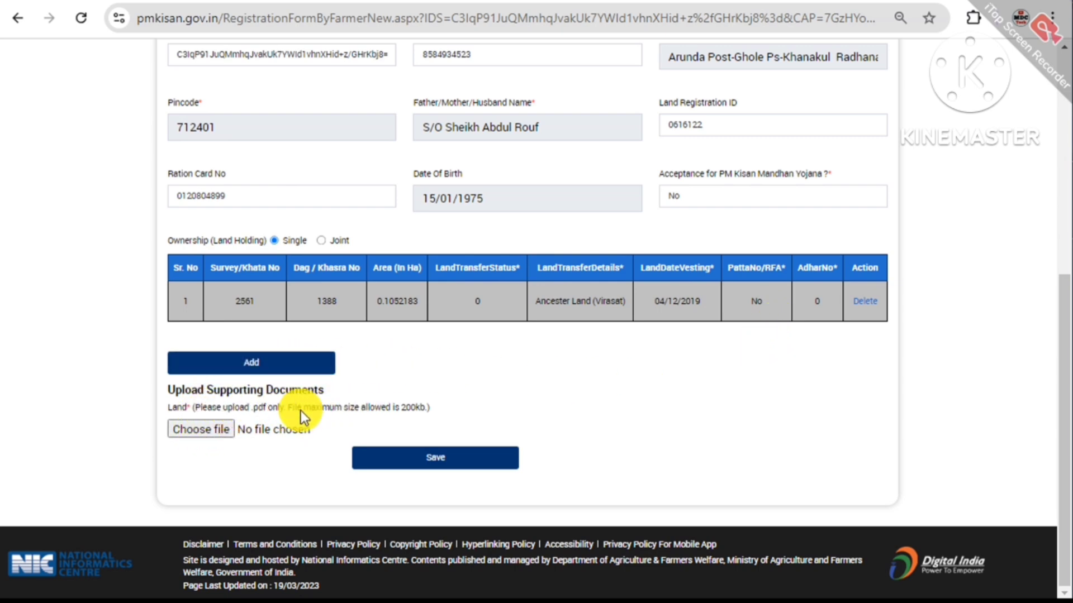
Step: Attach the land document PDF and save the registration to receive a Farmer Id
click(202, 428)
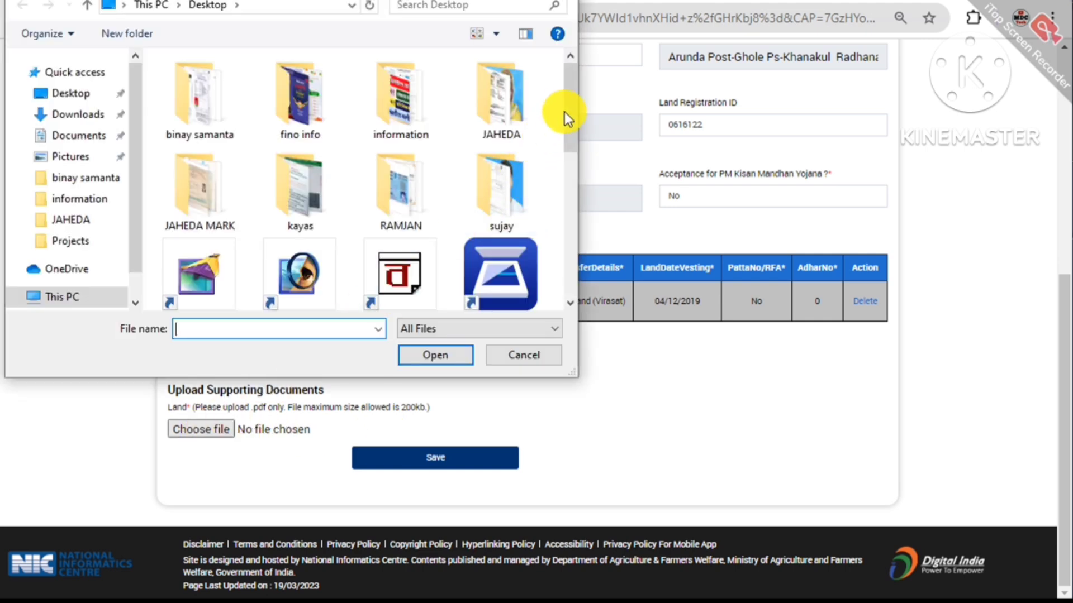
drag(564, 112, 559, 207)
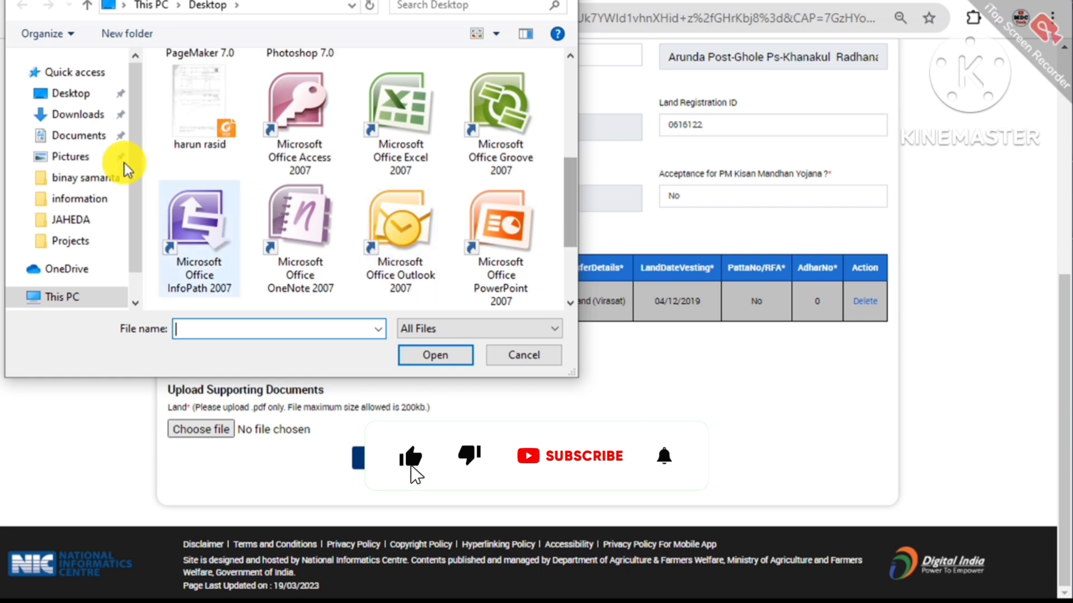
click(193, 106)
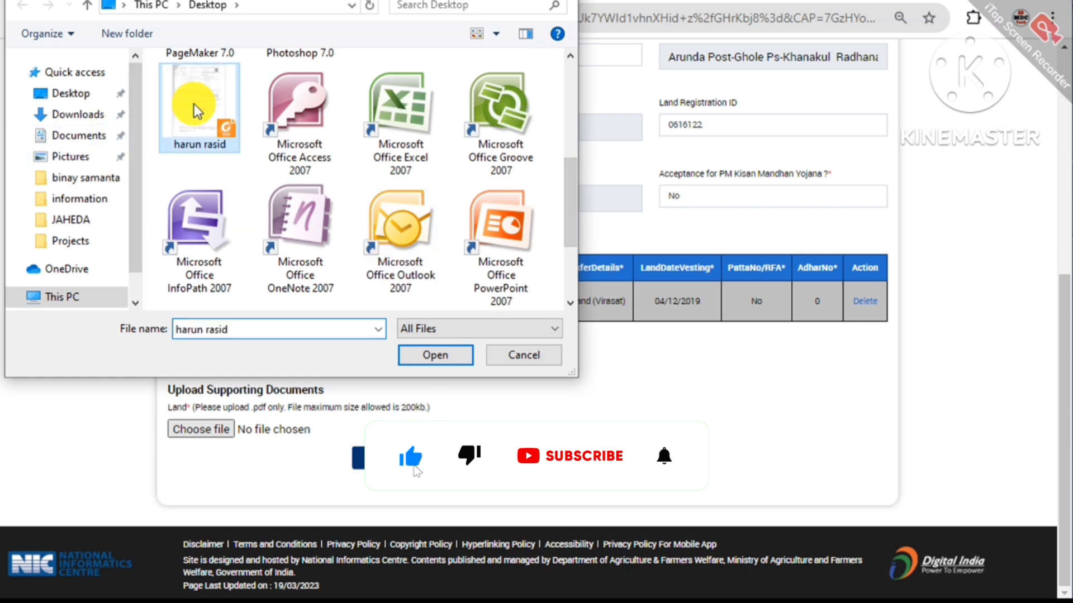
click(408, 351)
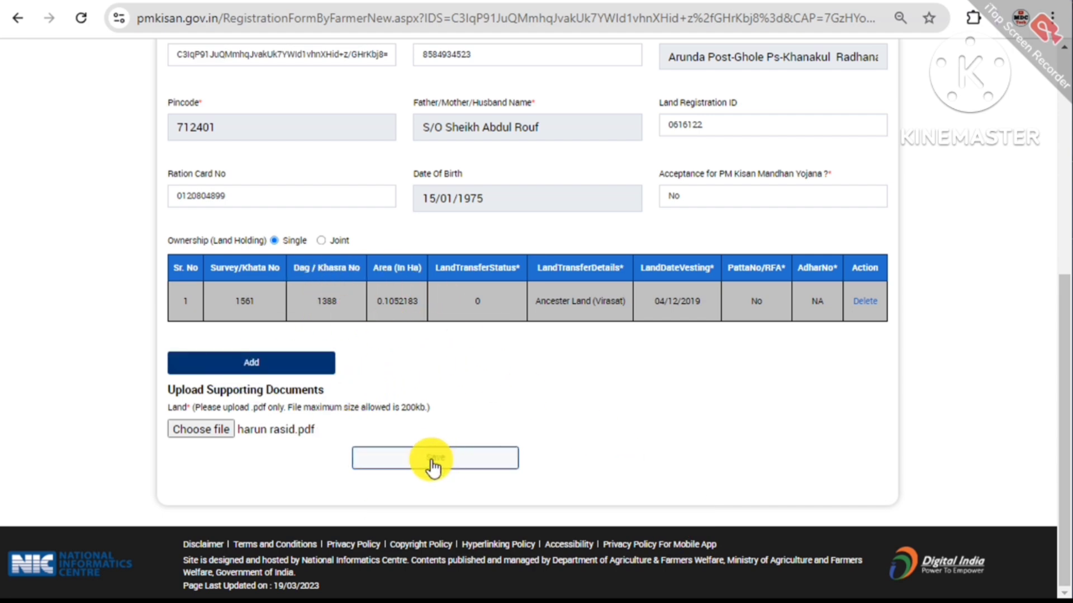
click(433, 461)
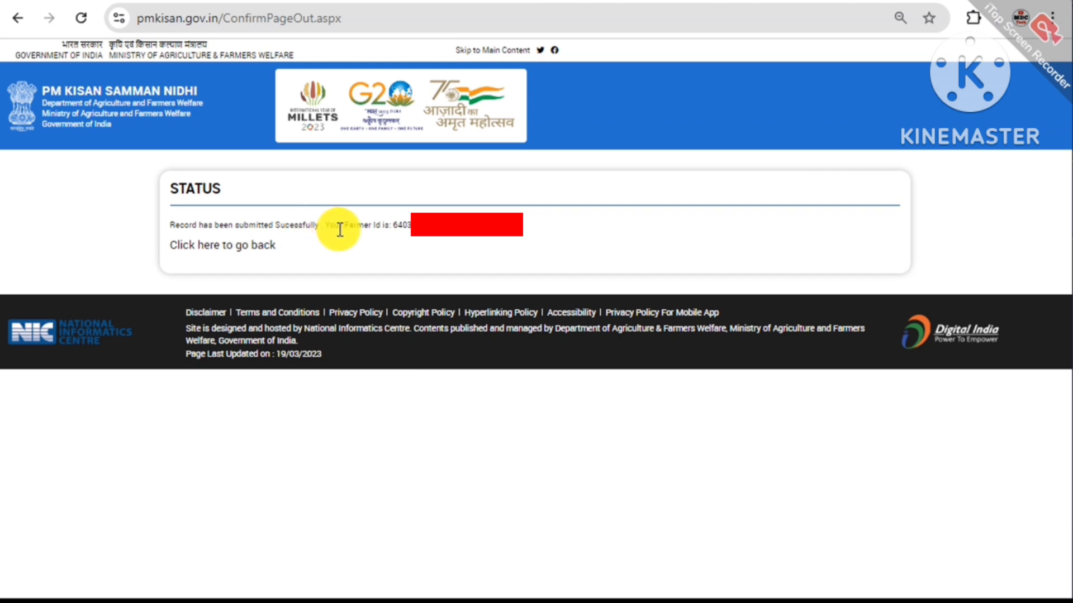
Step: Copy the new Farmer Id, then return to a blank New Farmer Registration form
drag(459, 235, 395, 226)
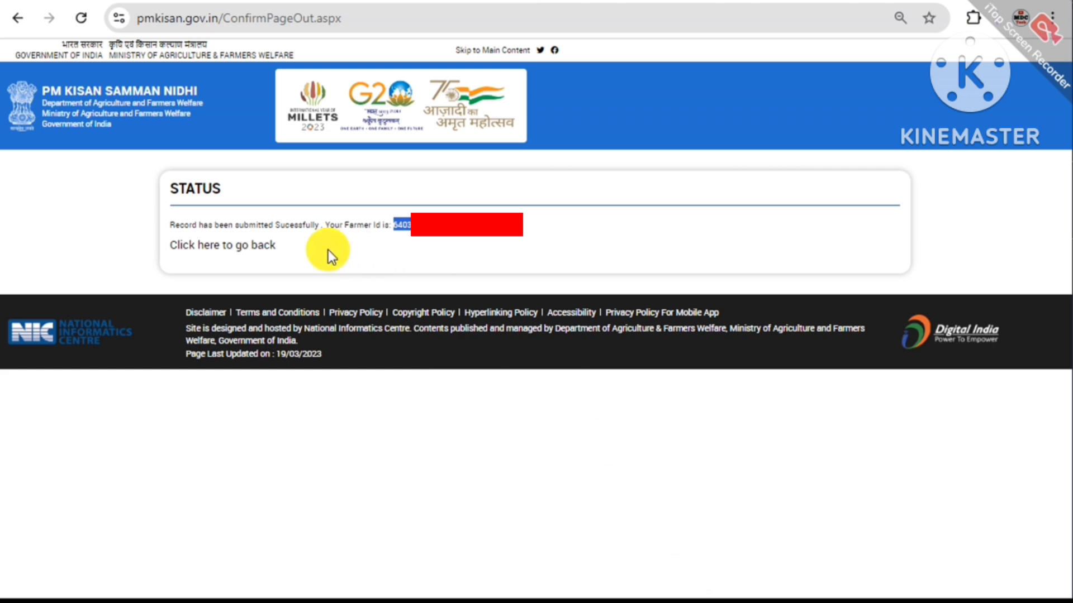
click(203, 252)
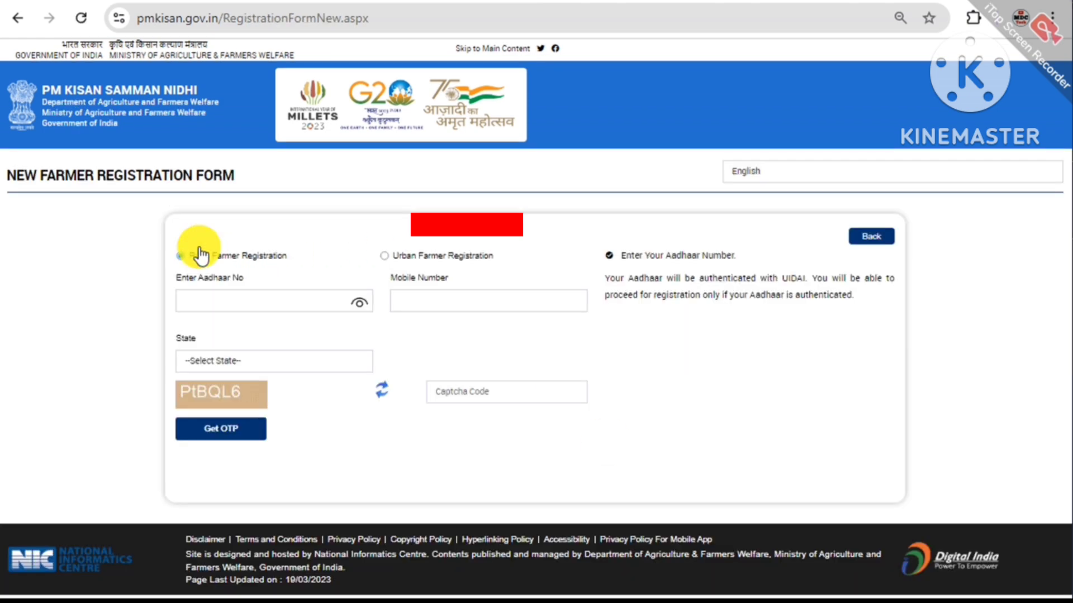
Step: Go back to the portal home page and open the Status of Self Registered Farmer check
click(873, 236)
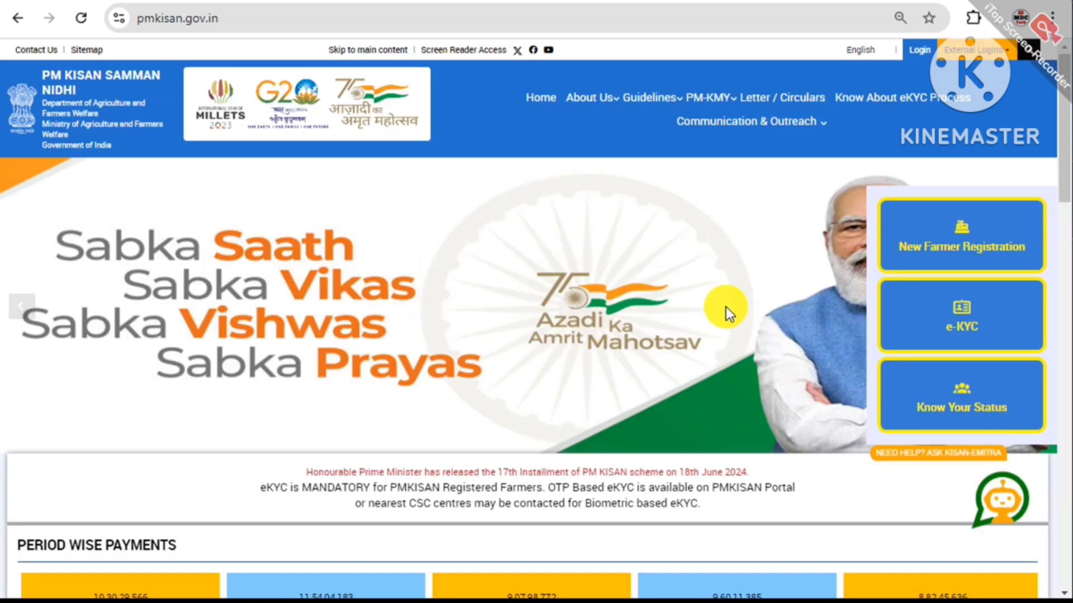
scroll(726, 307, down, 4)
scroll(861, 383, down, 3)
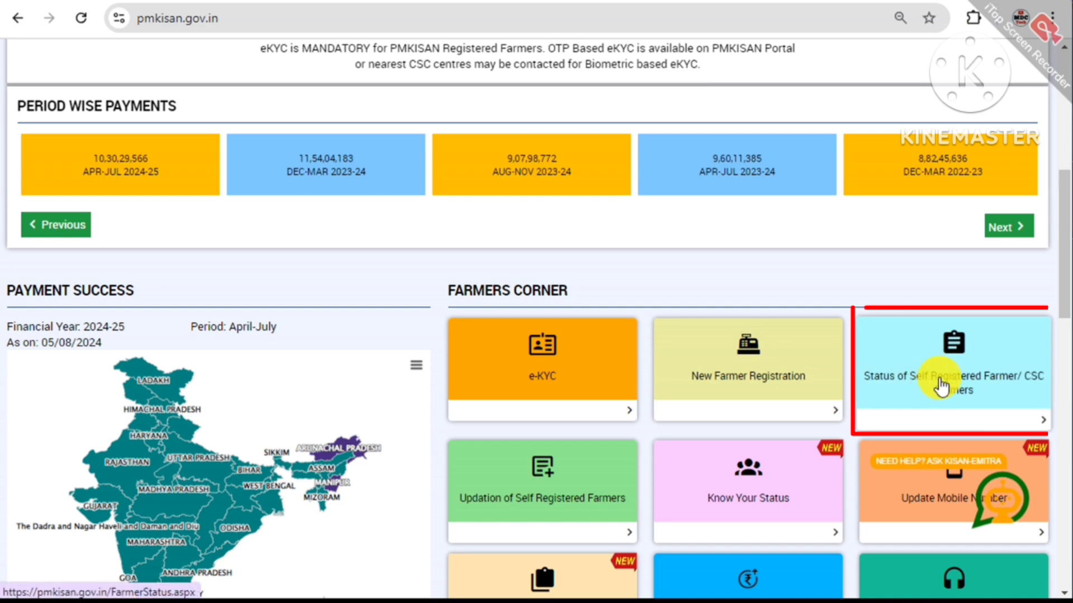
click(953, 385)
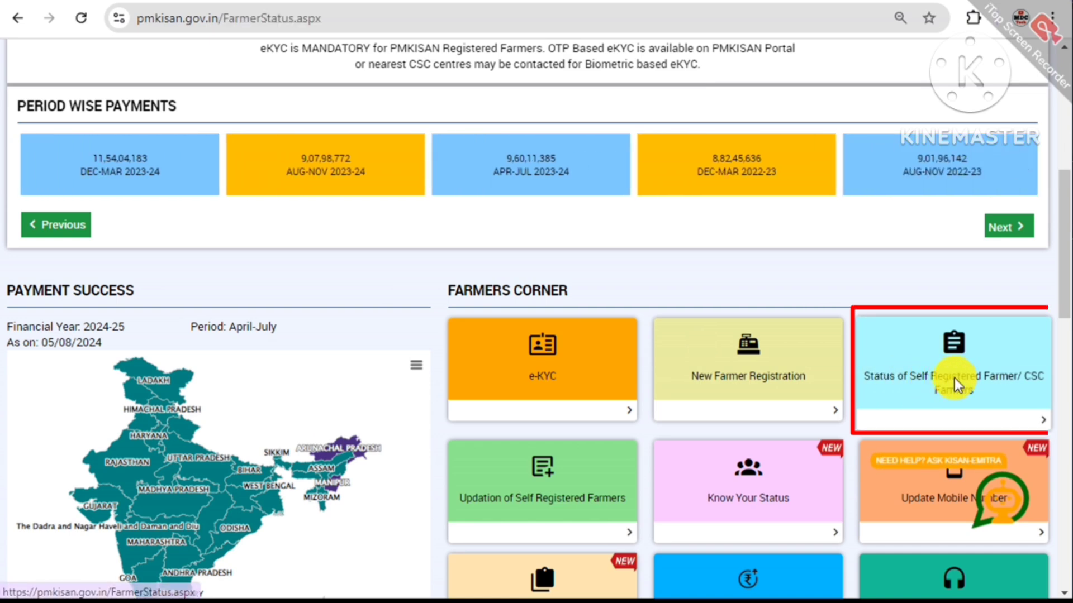
Step: Search by Aadhaar number and captcha, showing Pending for approval at Sub-District/Block Level
click(205, 246)
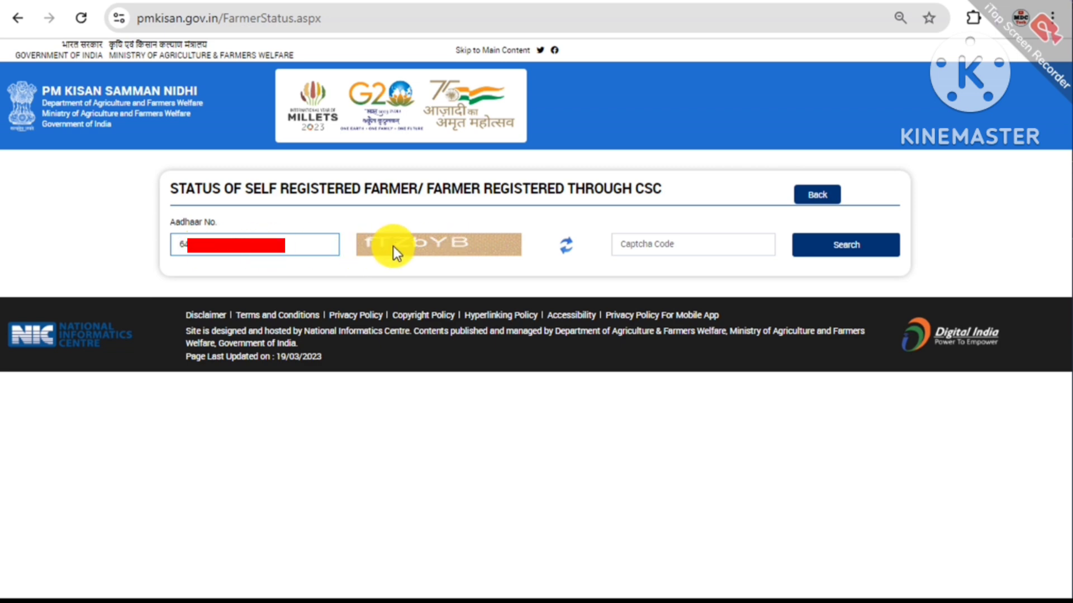
click(641, 249)
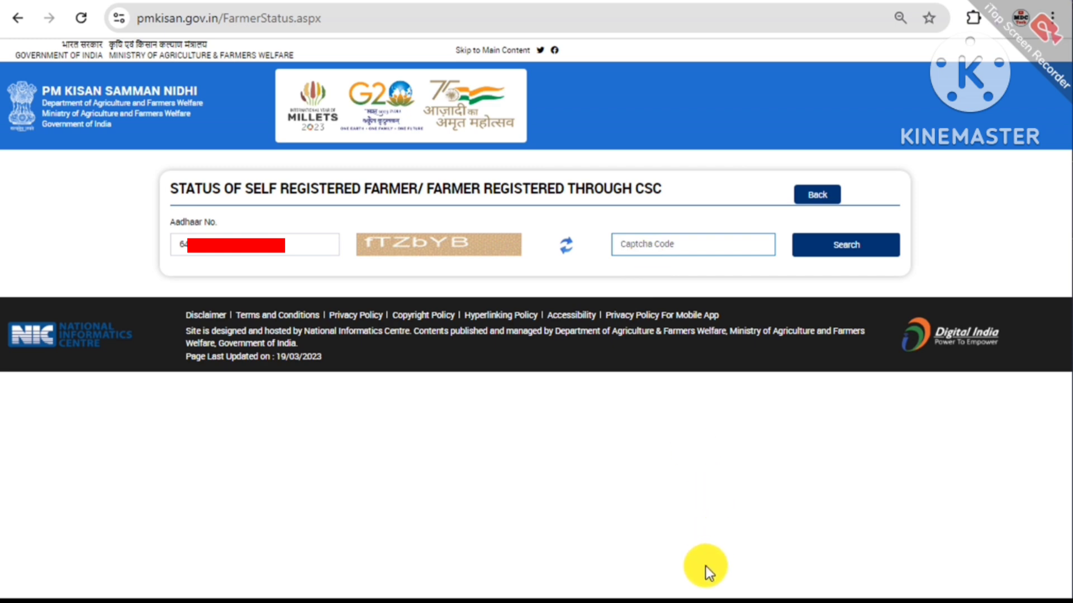
text(fTZbYB)
click(847, 252)
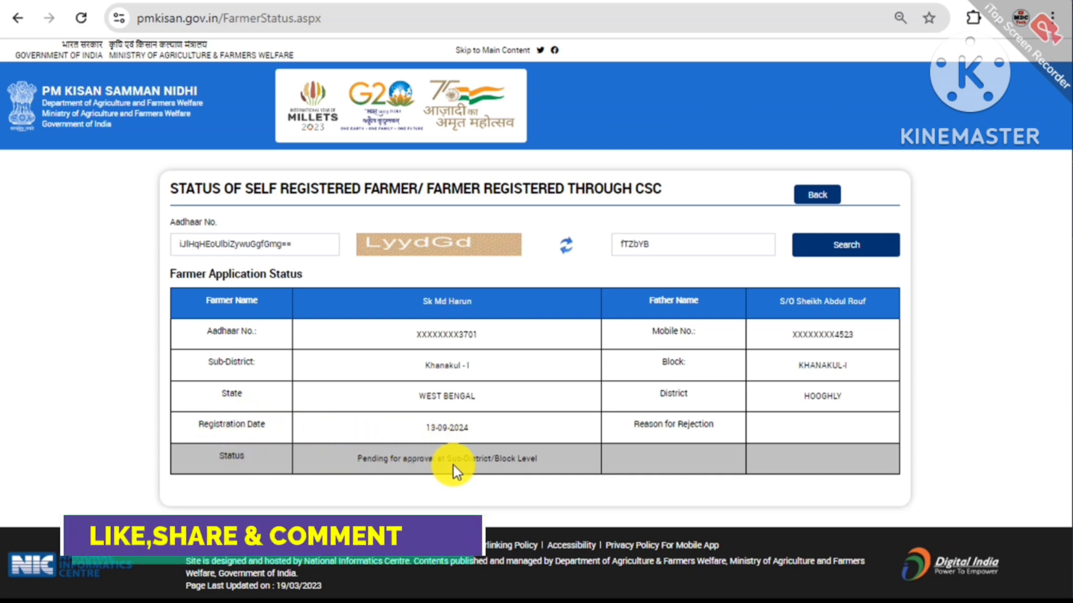
drag(551, 464, 346, 470)
click(558, 465)
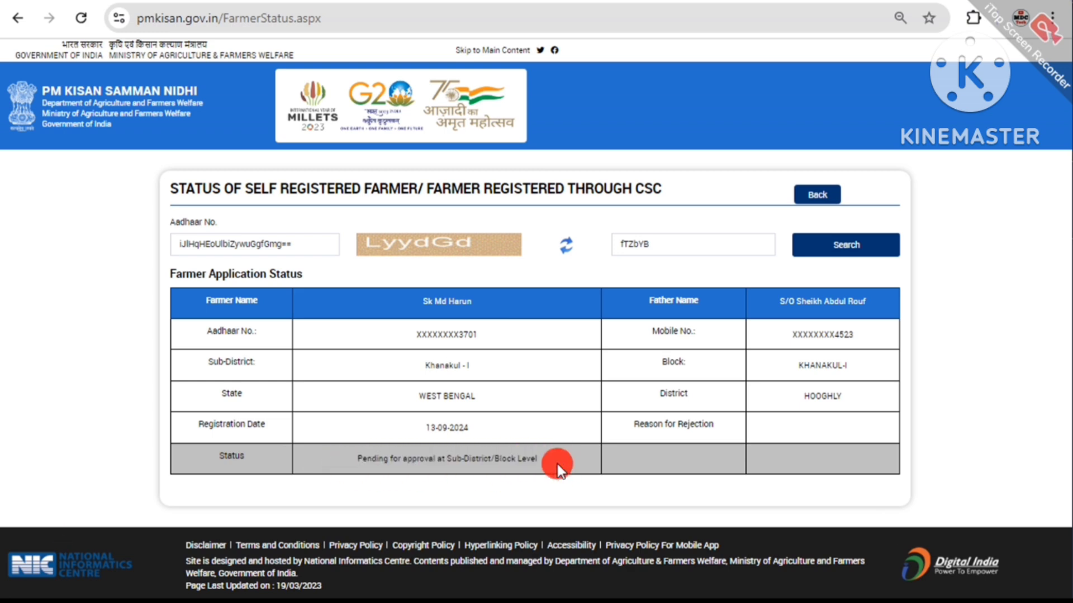